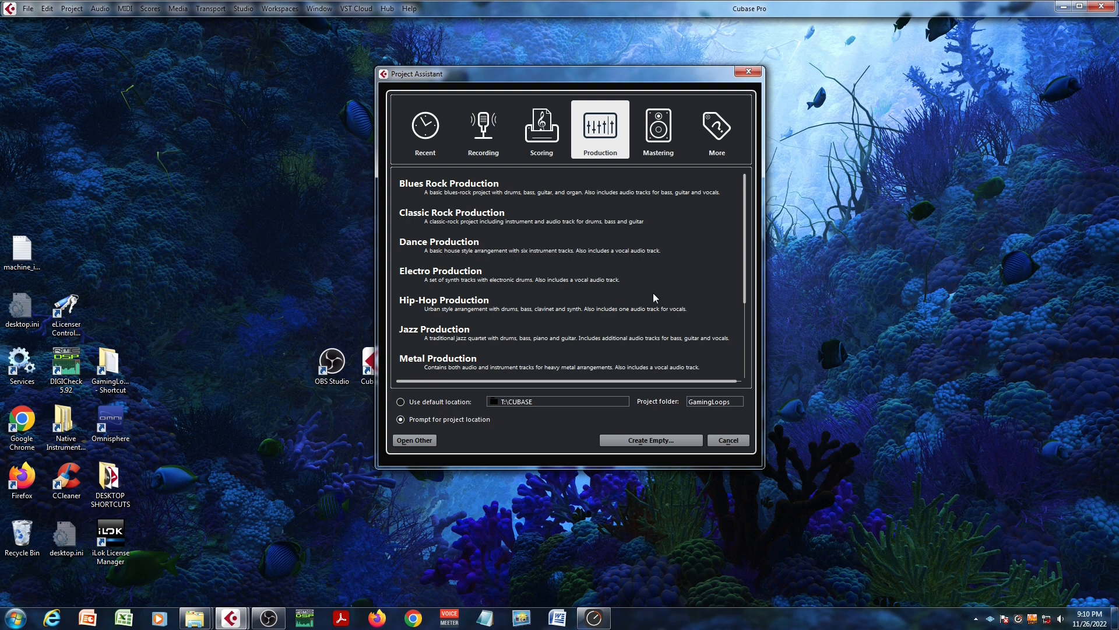
Examine the project templates offered in the Recording, Scoring, Production, Mastering and More categories
{"action": "left_click", "coordinate": [474, 132]}
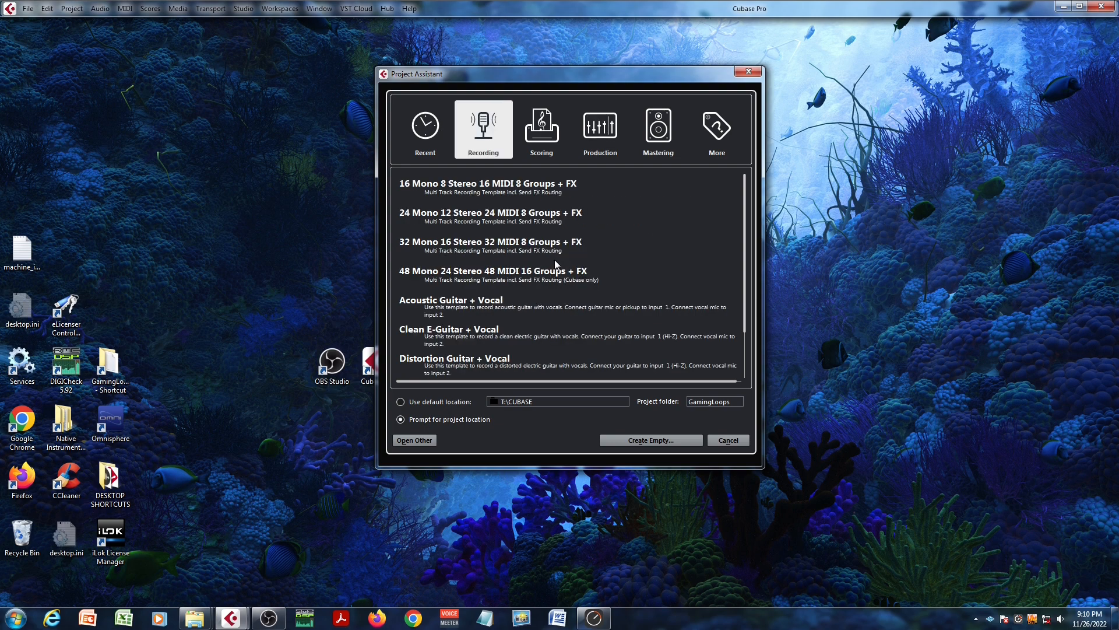
{"action": "left_click", "coordinate": [545, 150]}
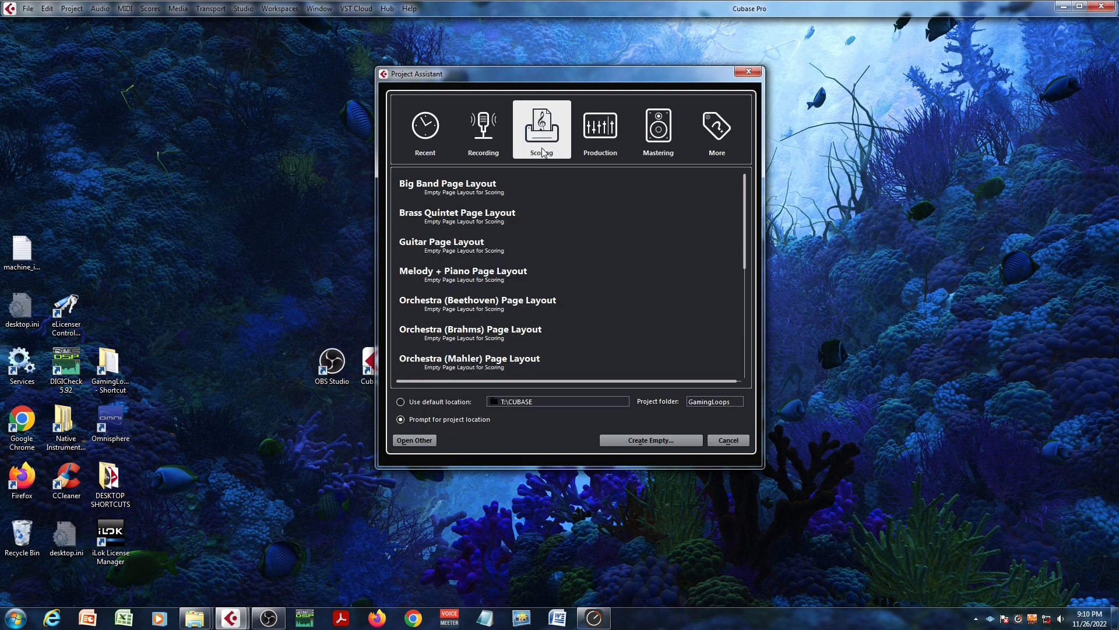
{"action": "left_click", "coordinate": [612, 136]}
{"action": "left_click", "coordinate": [653, 134]}
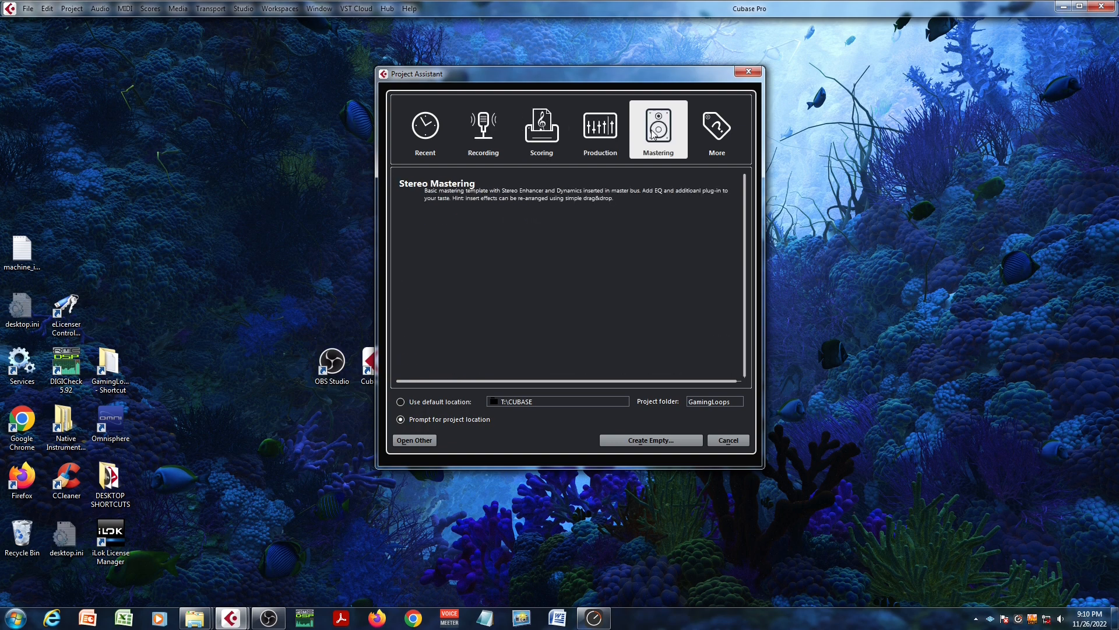
{"action": "left_click", "coordinate": [714, 132]}
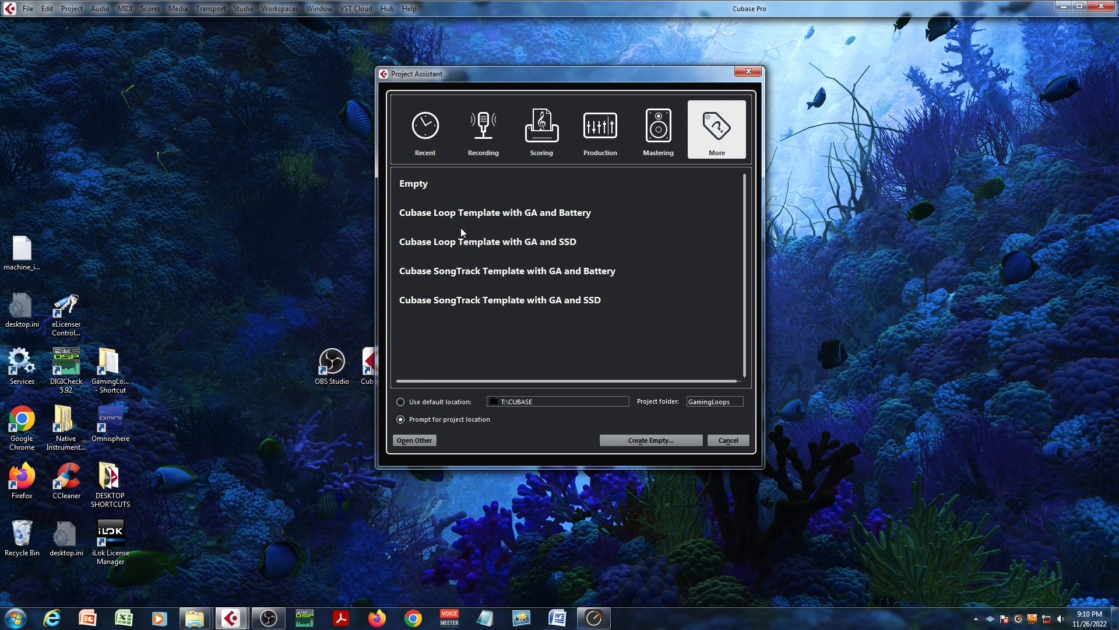
{"action": "left_click", "coordinate": [527, 134]}
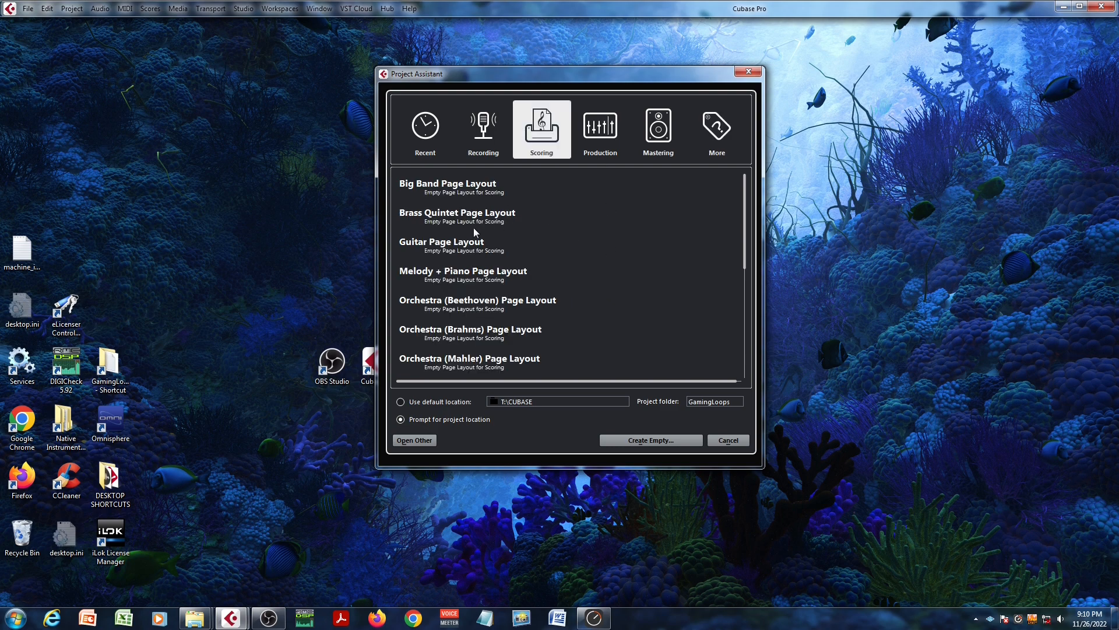
Create a project from the Classic Rock Production template, using Test1 as its project folder
{"action": "left_click", "coordinate": [590, 146]}
{"action": "left_click", "coordinate": [495, 221]}
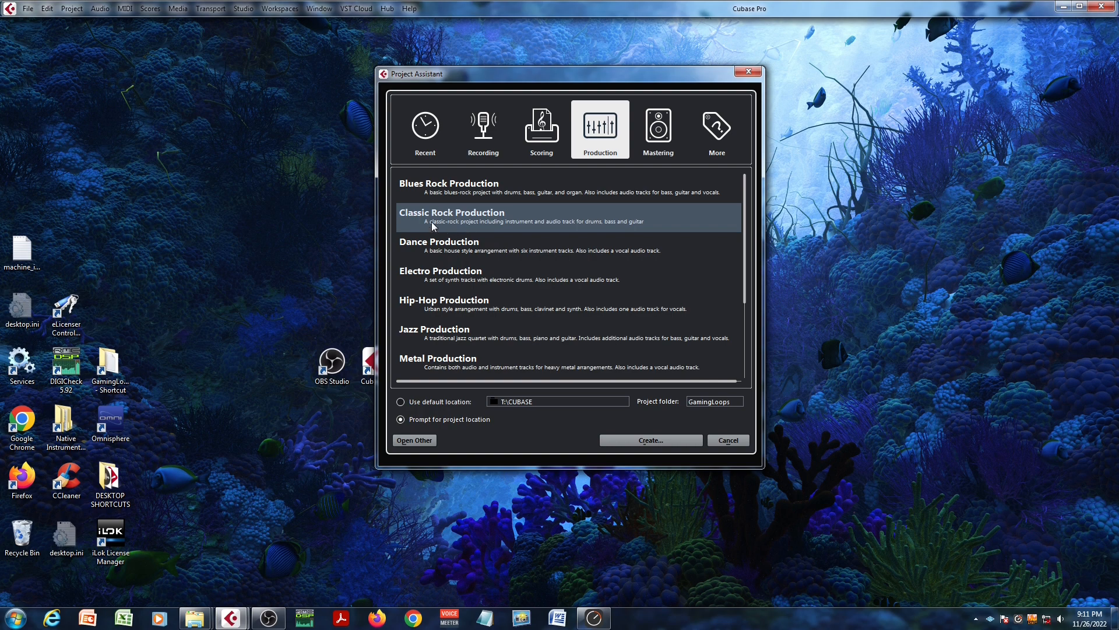
{"action": "left_click", "coordinate": [671, 442]}
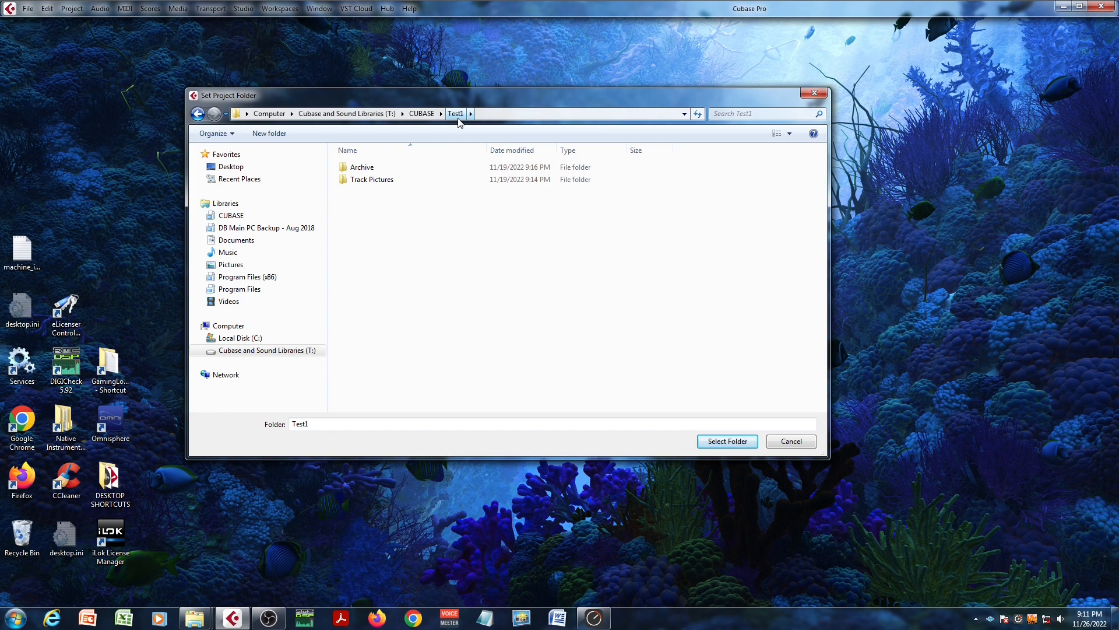
{"action": "left_click", "coordinate": [729, 441]}
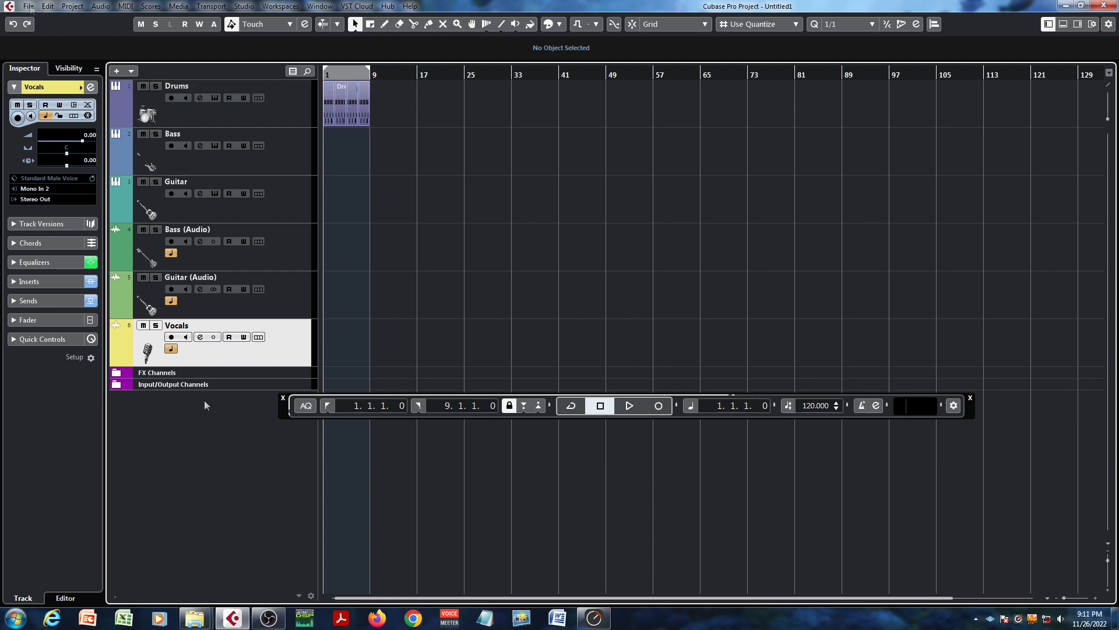
Save the new project as ATest in the Test1 folder
{"action": "left_click", "coordinate": [28, 6]}
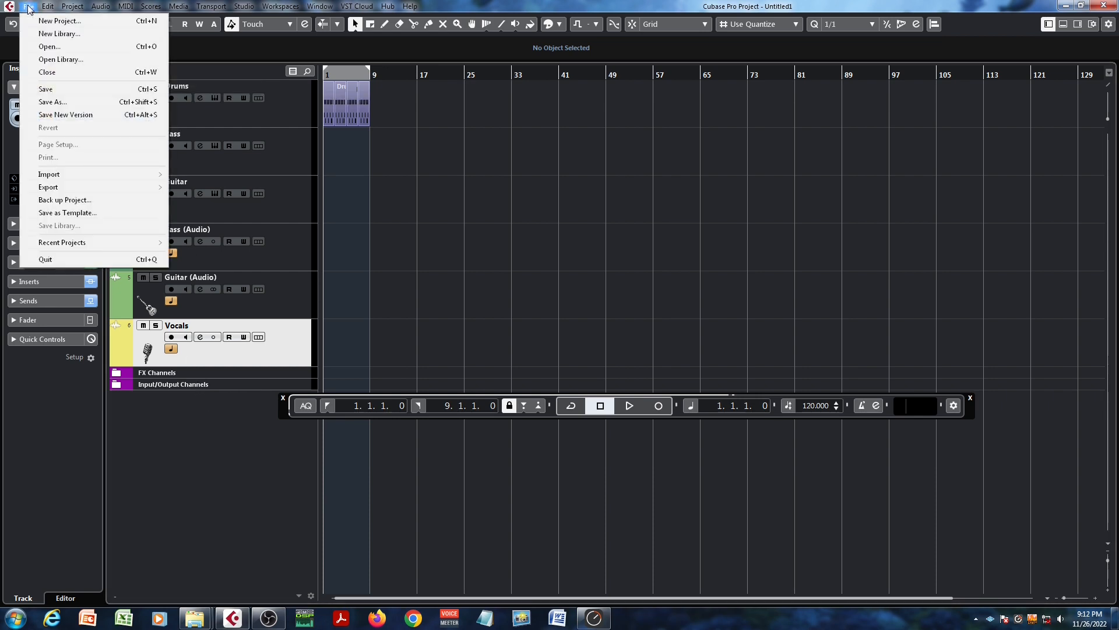
{"action": "left_click", "coordinate": [52, 102]}
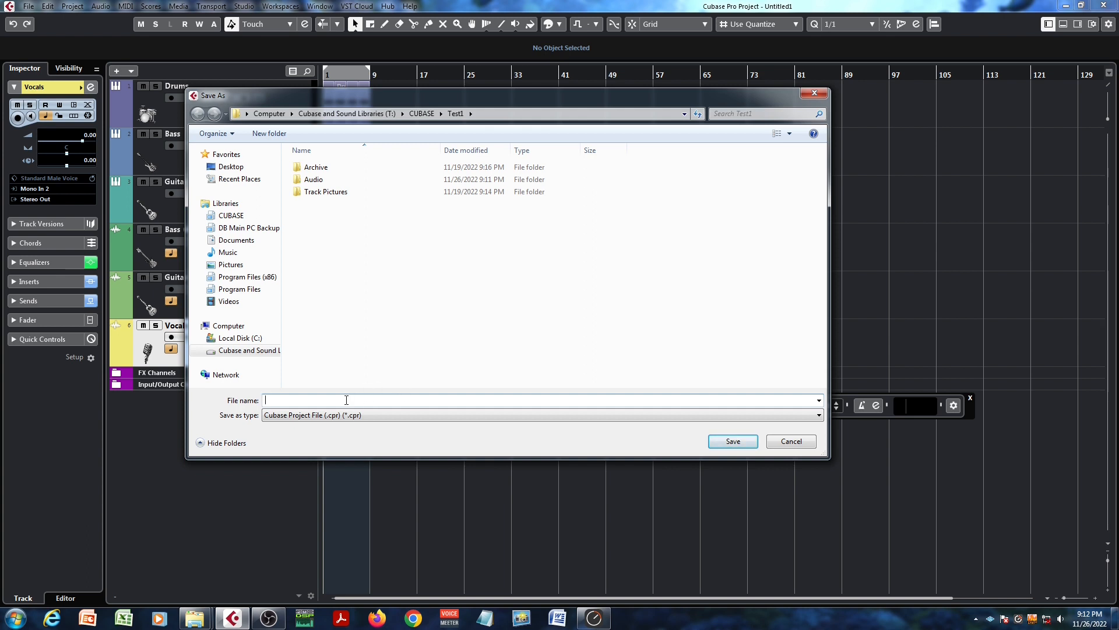
{"action": "type", "text": "ATest"}
{"action": "left_click", "coordinate": [733, 442]}
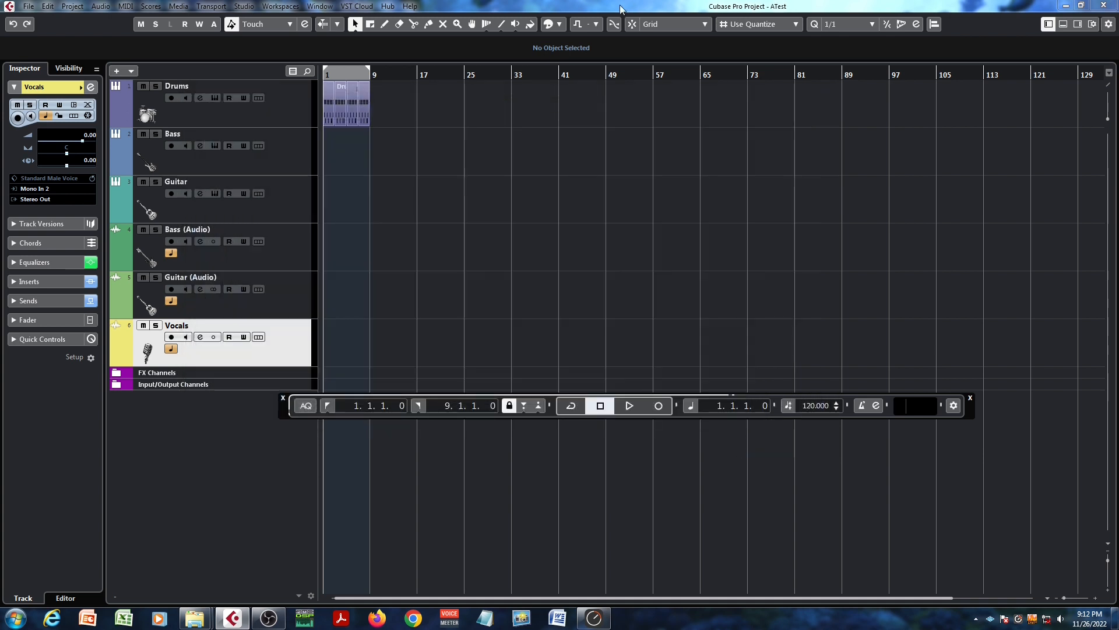
Check the project folder and record folder paths in the Pool window, closing it when done
{"action": "left_click", "coordinate": [178, 7]}
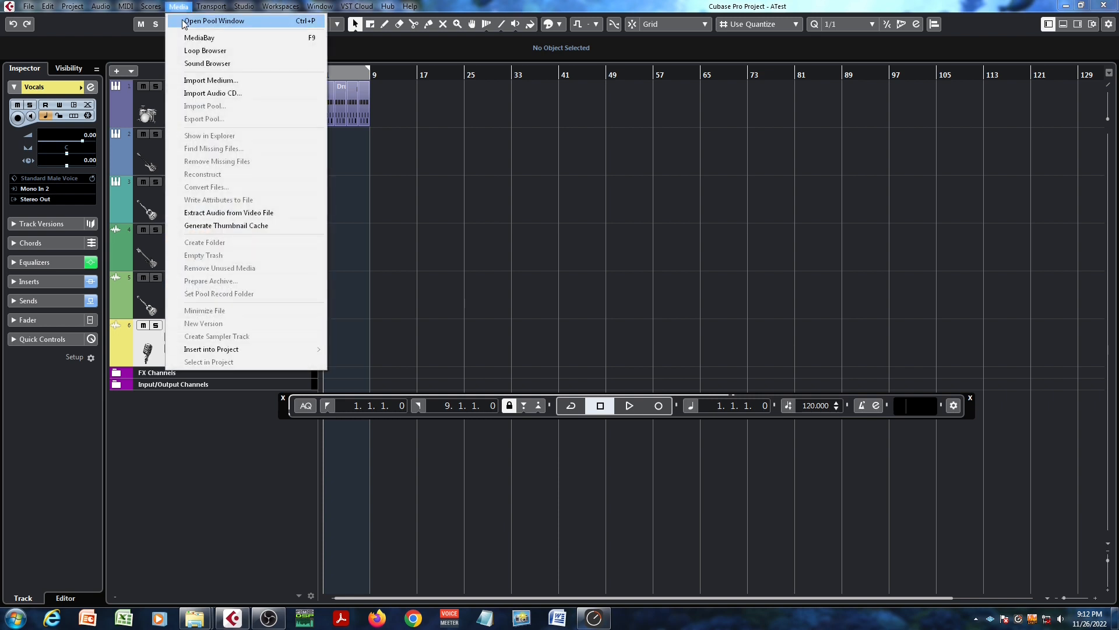
{"action": "left_click", "coordinate": [210, 21]}
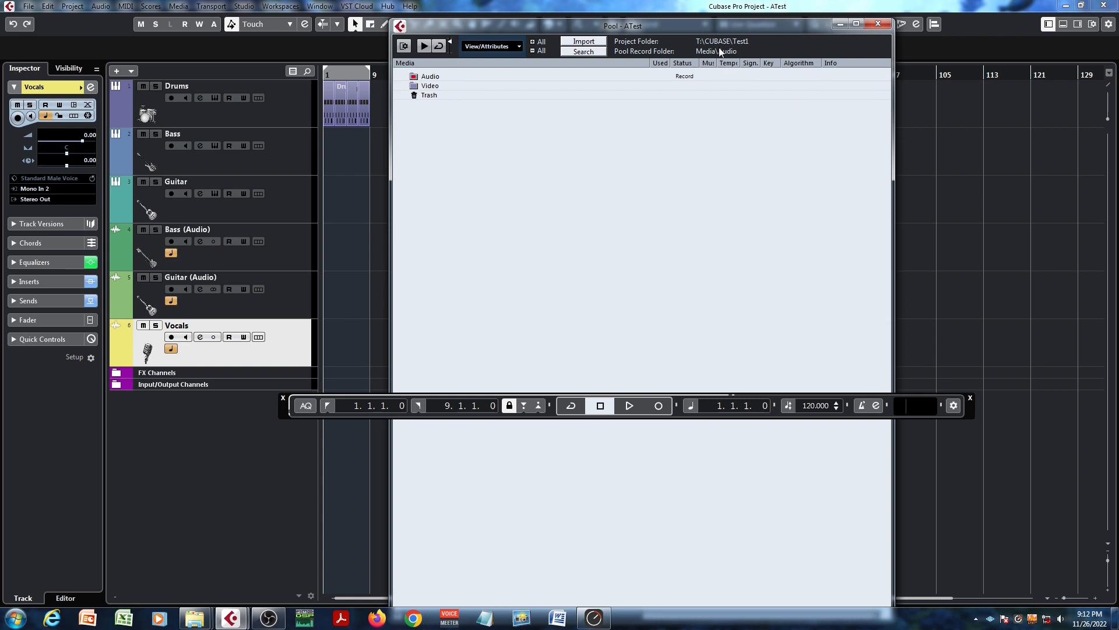
{"action": "key", "text": "ctrl+p"}
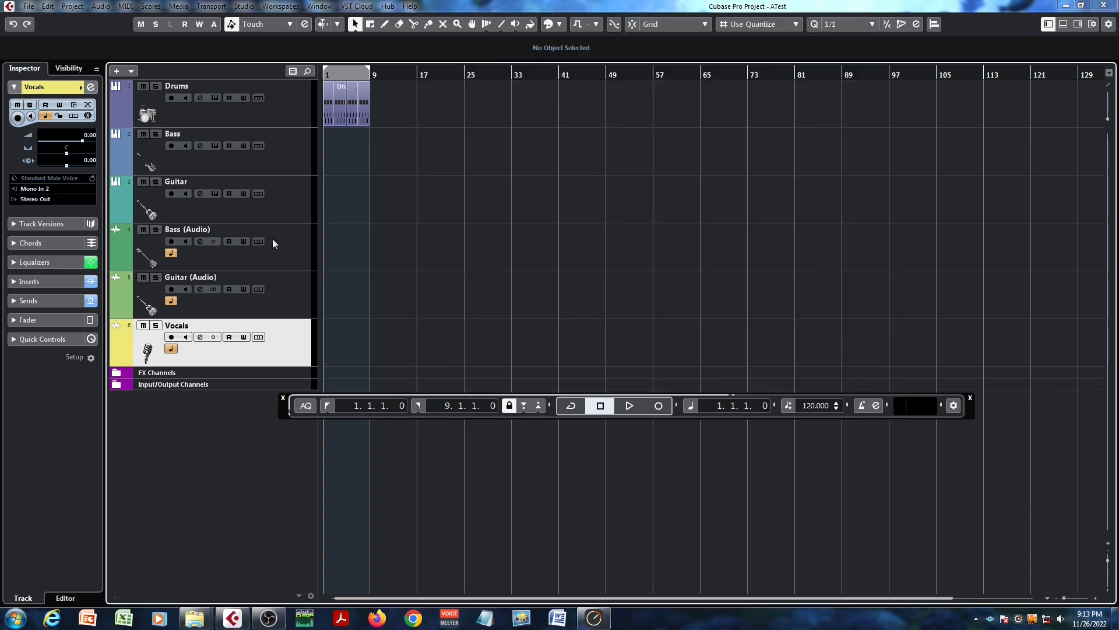
{"action": "left_click", "coordinate": [253, 200]}
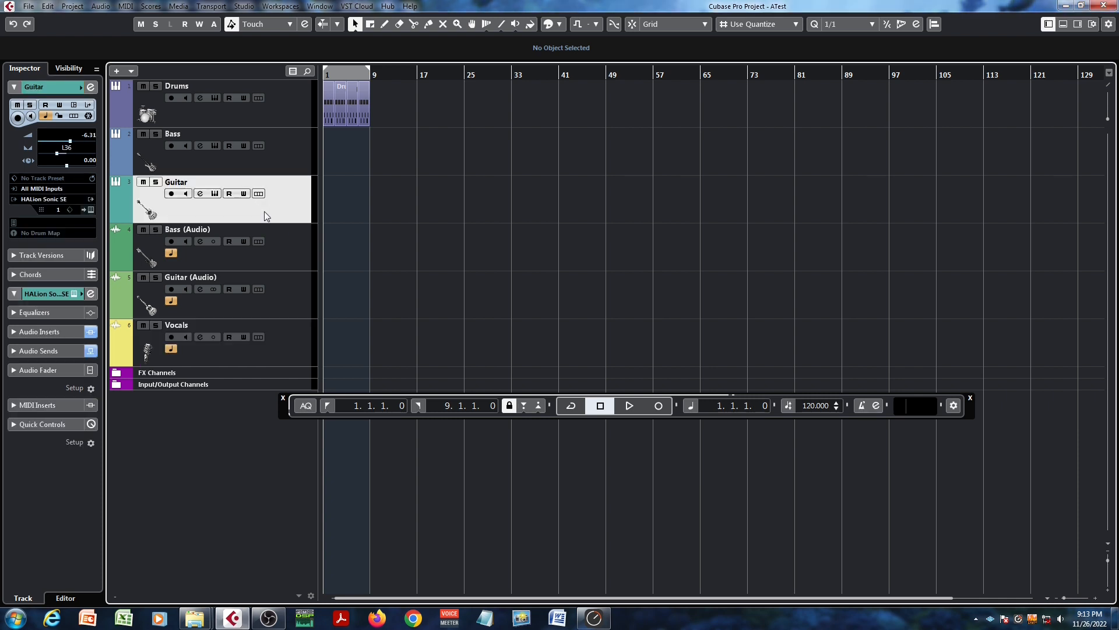
{"action": "right_click", "coordinate": [265, 217]}
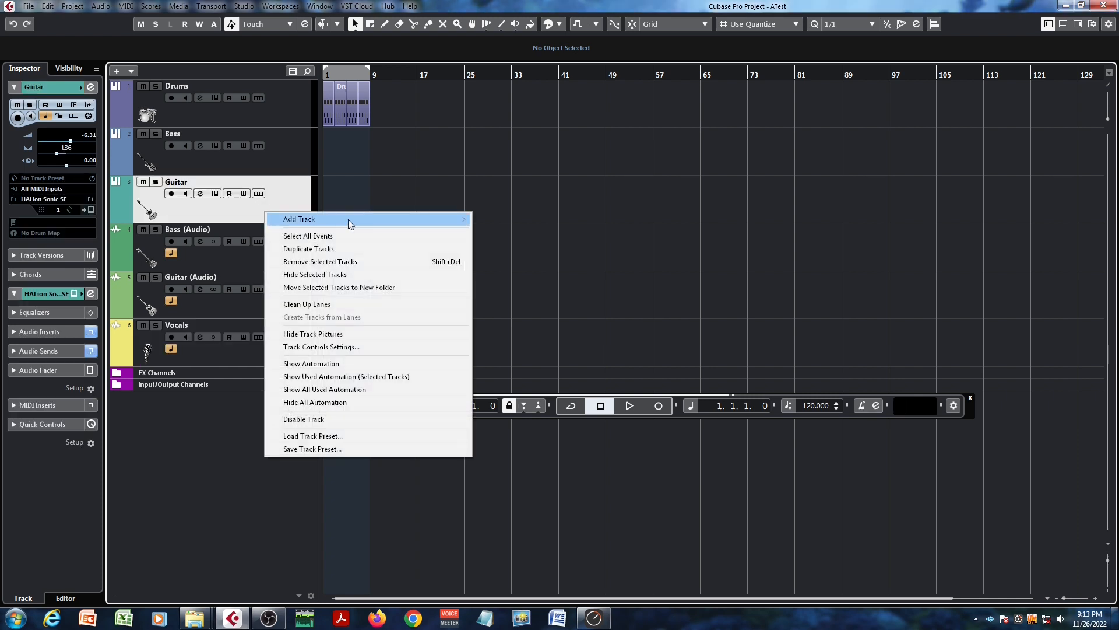
{"action": "left_click", "coordinate": [281, 185]}
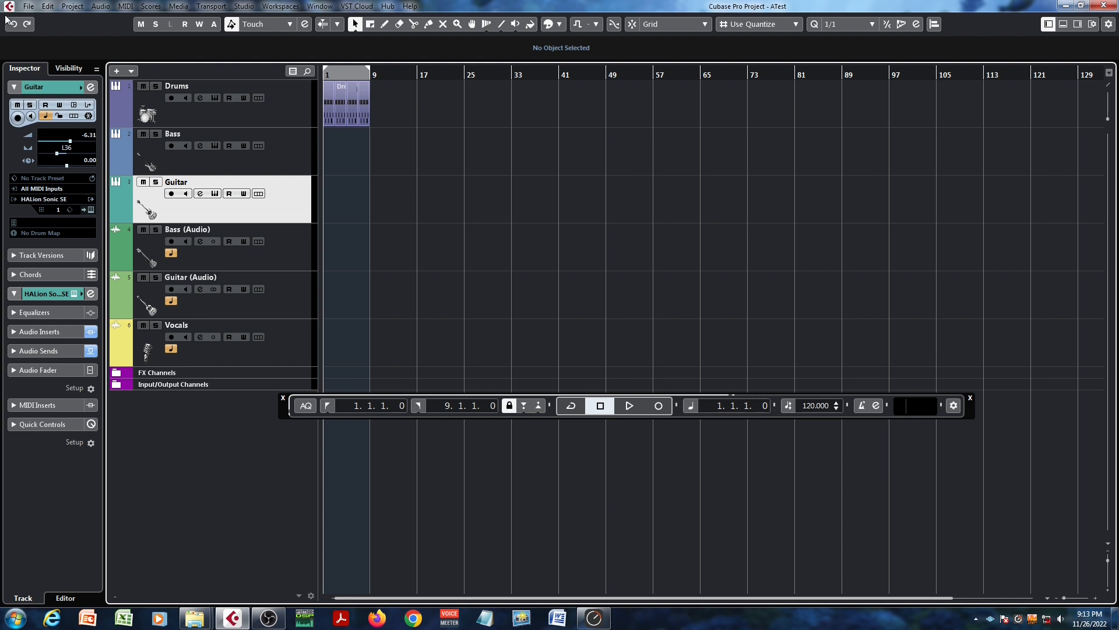
Begin saving the project as a template and set its content summary to "Test Template for Video"
{"action": "left_click", "coordinate": [28, 6]}
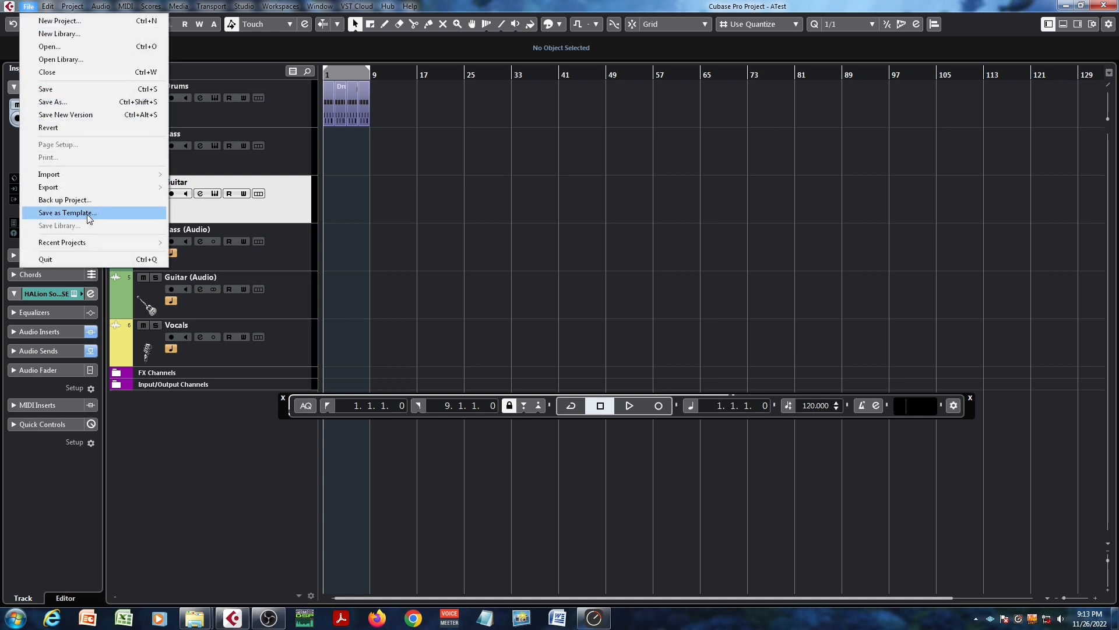
{"action": "left_click", "coordinate": [87, 213]}
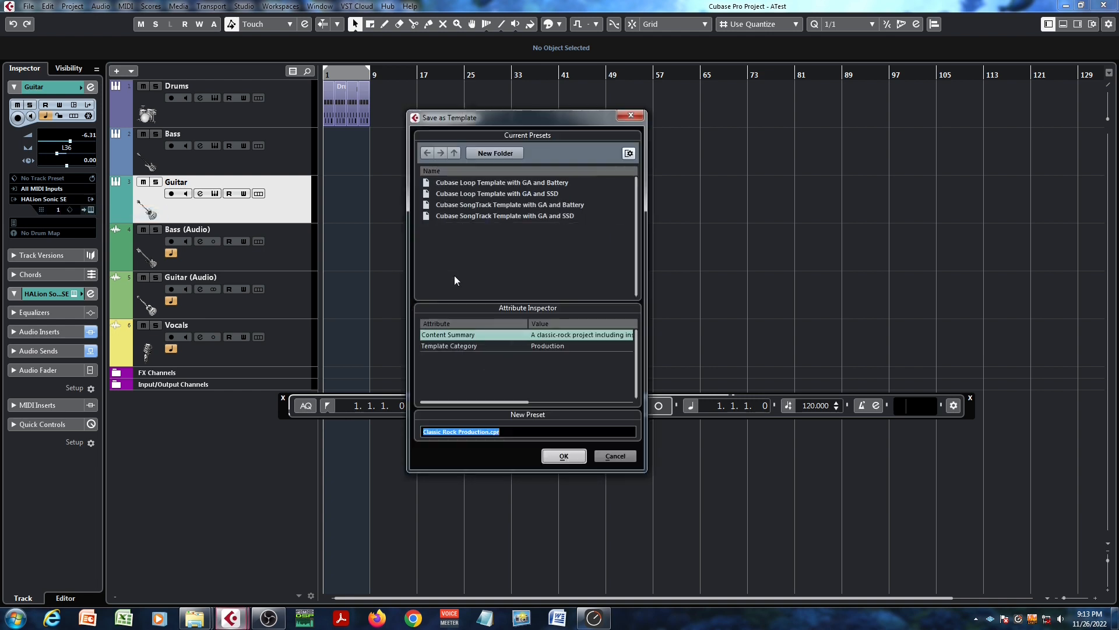
{"action": "left_click", "coordinate": [574, 335]}
{"action": "left_click", "coordinate": [574, 335]}
{"action": "type", "text": "Test"}
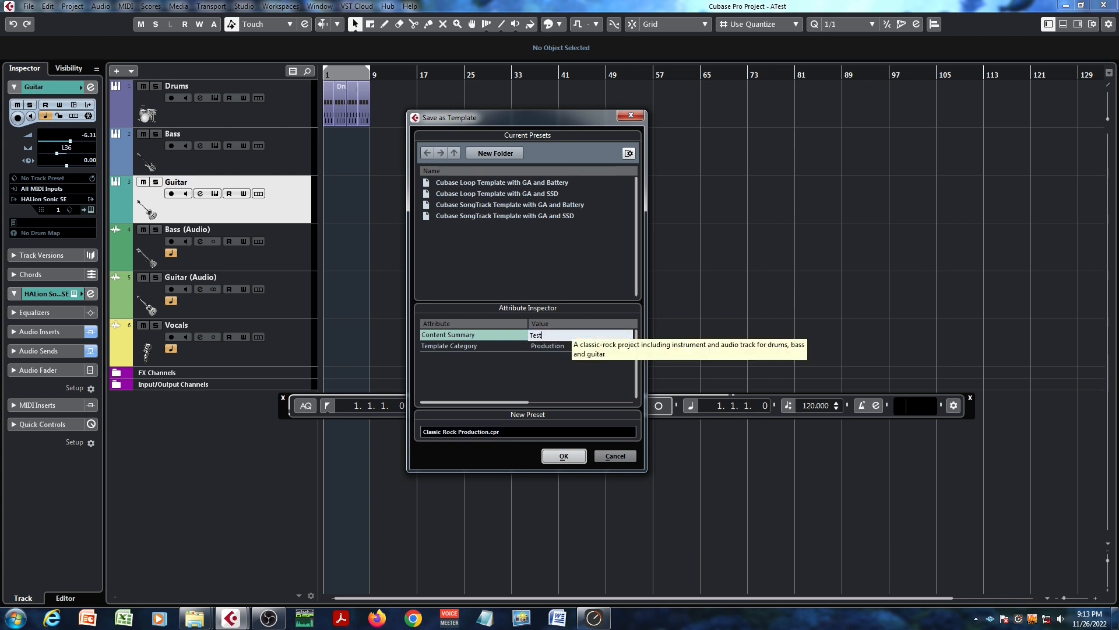
{"action": "type", "text": " Template for Video"}
{"action": "key", "text": "Return"}
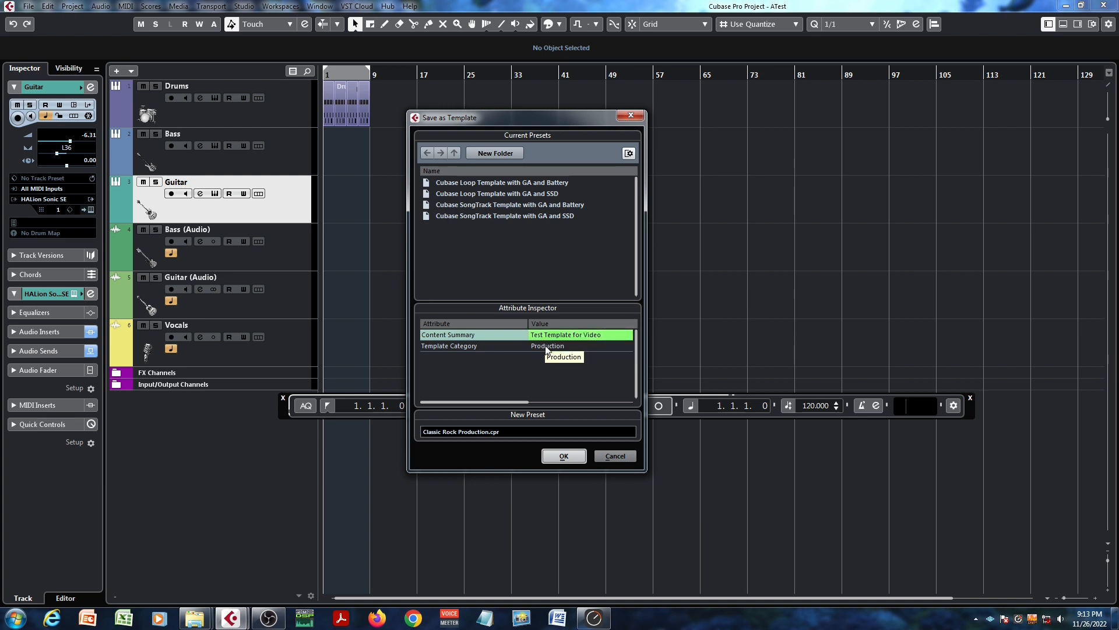
Set the template category to None, name the template TestTemplateforVideo and save it
{"action": "left_click", "coordinate": [547, 347]}
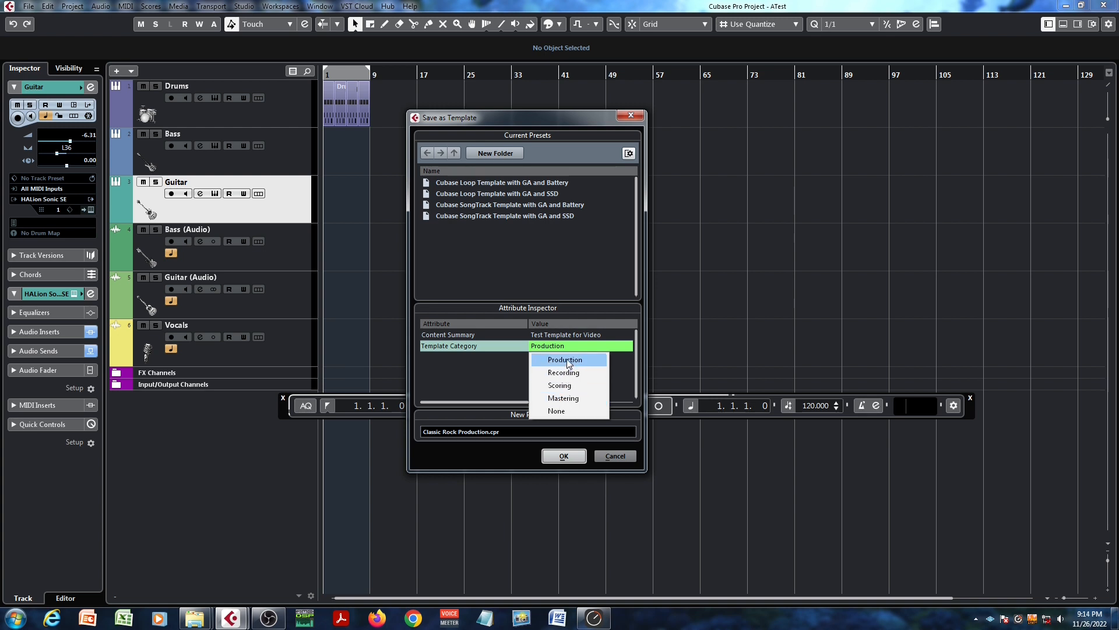
{"action": "left_click", "coordinate": [561, 412]}
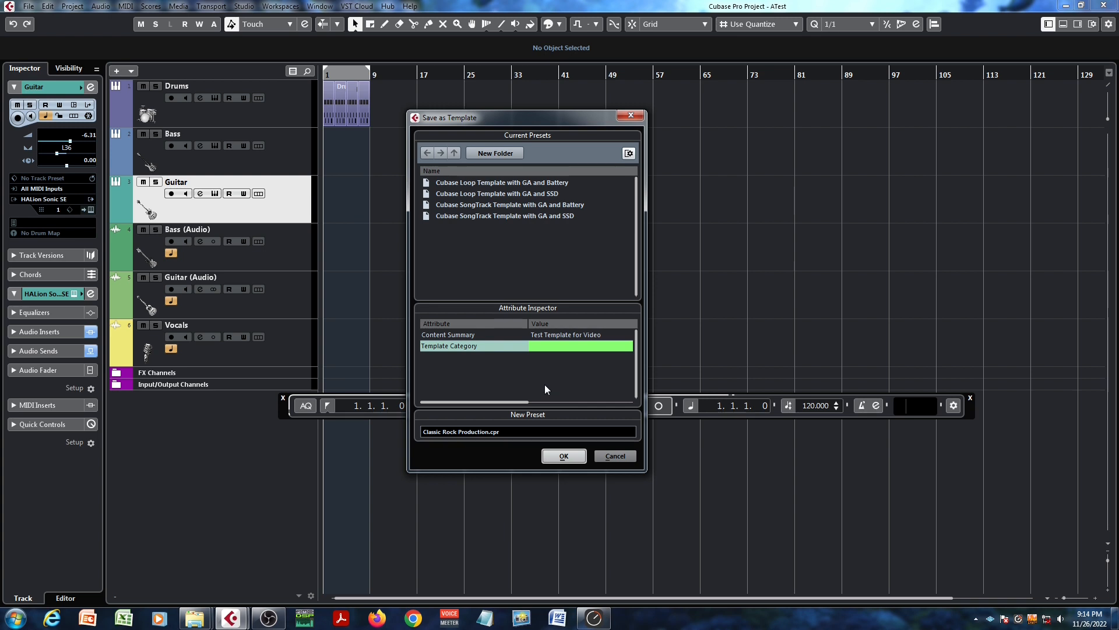
{"action": "type", "text": "TestTemplateforVideo"}
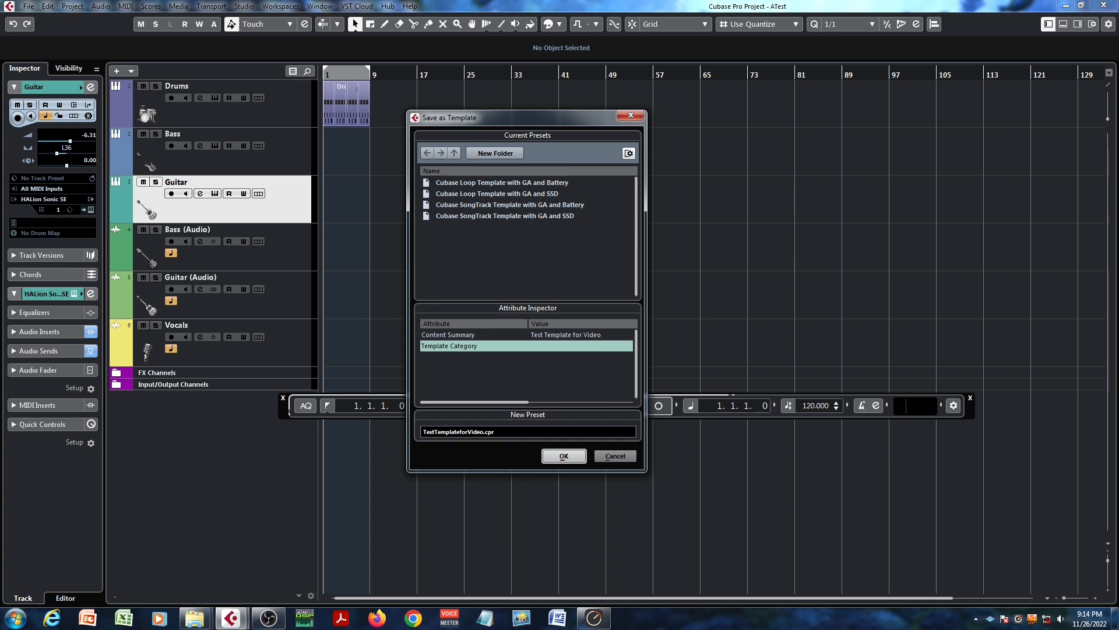
{"action": "left_click", "coordinate": [558, 457]}
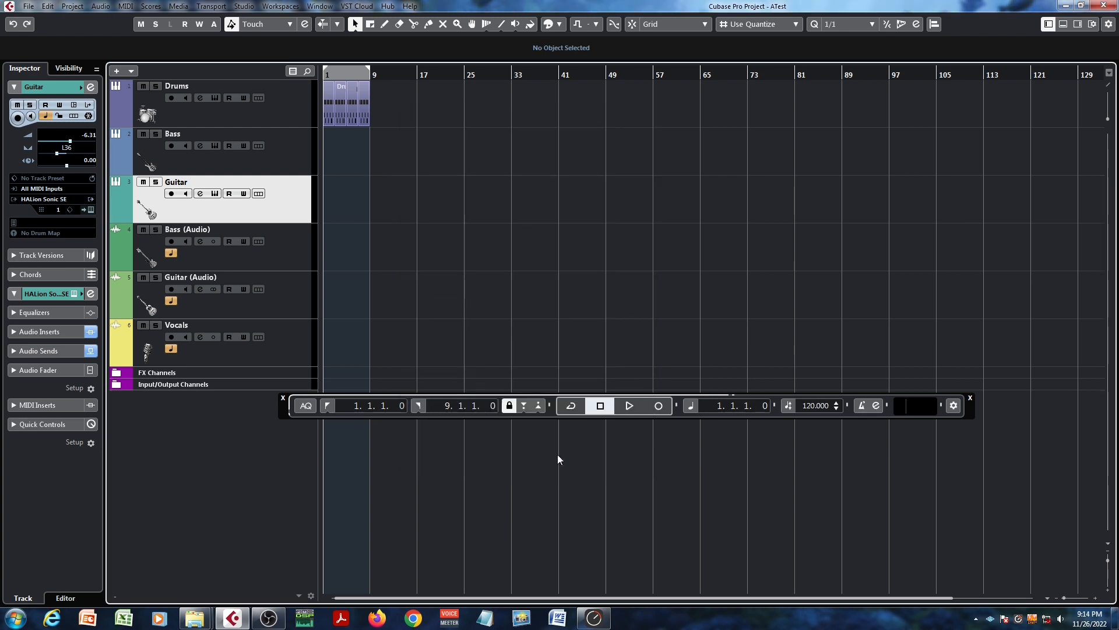
Create a new project from the TestTemplateforVideo template in the project folder "This is my new song"
{"action": "left_click", "coordinate": [28, 7]}
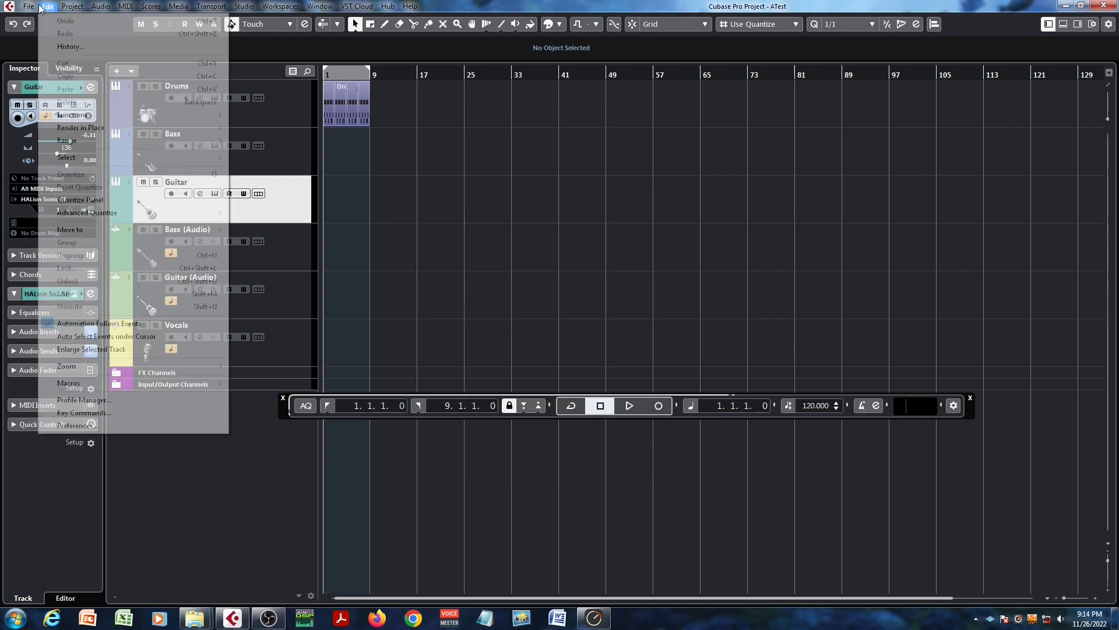
{"action": "left_click", "coordinate": [30, 20]}
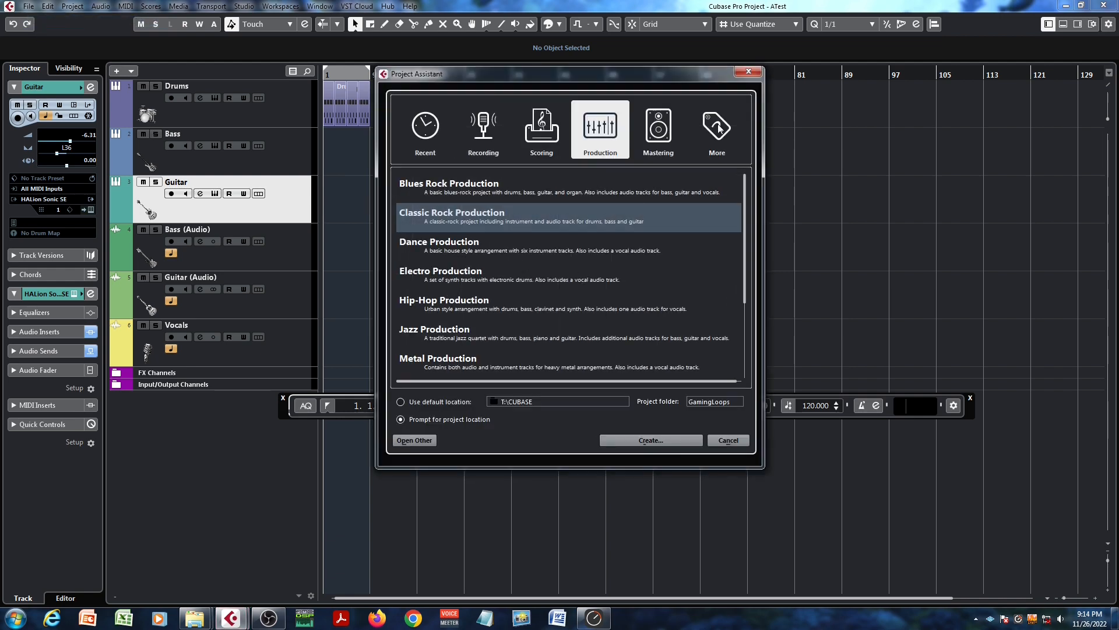
{"action": "left_click", "coordinate": [719, 130]}
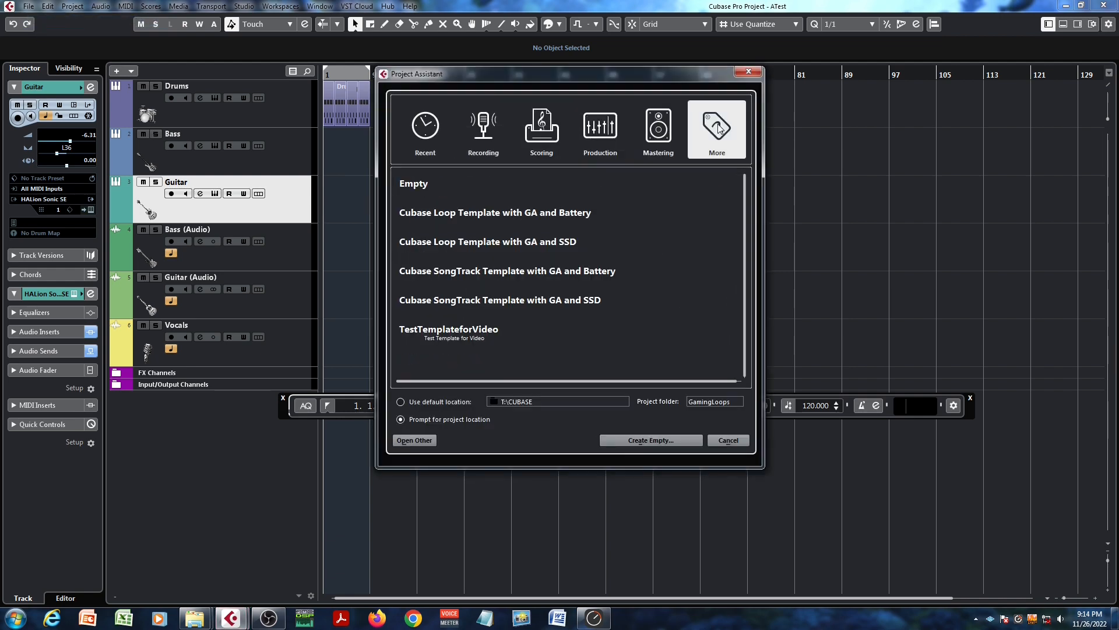
{"action": "left_click", "coordinate": [442, 334]}
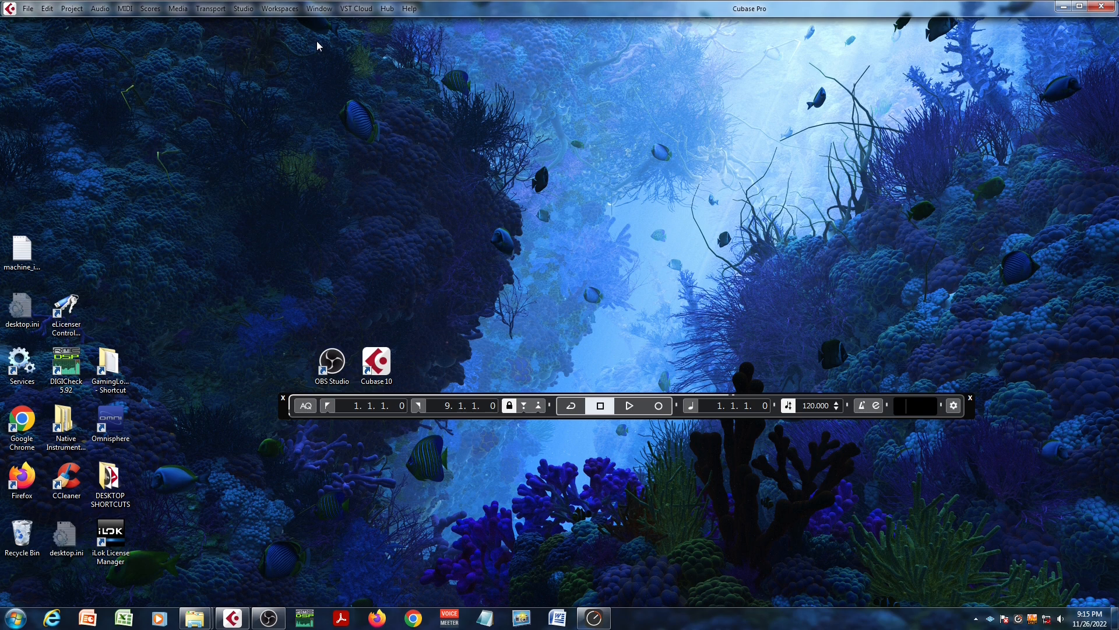
{"action": "left_click", "coordinate": [28, 9]}
{"action": "left_click", "coordinate": [36, 24]}
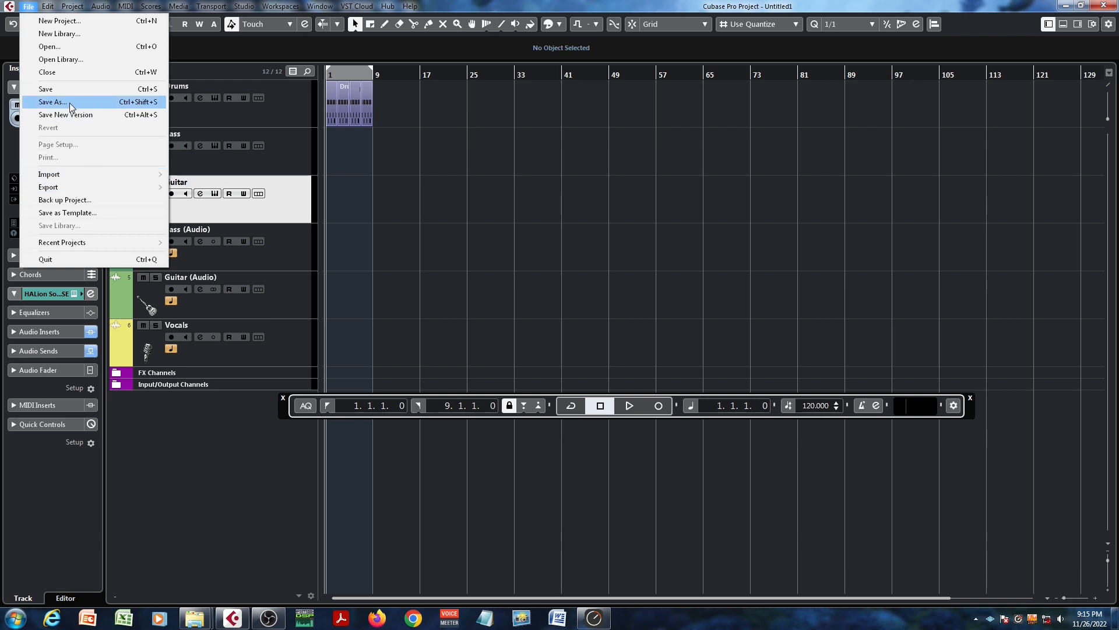
Save the project as "This is my new song" and check its folder paths in the Pool window
{"action": "left_click", "coordinate": [65, 102]}
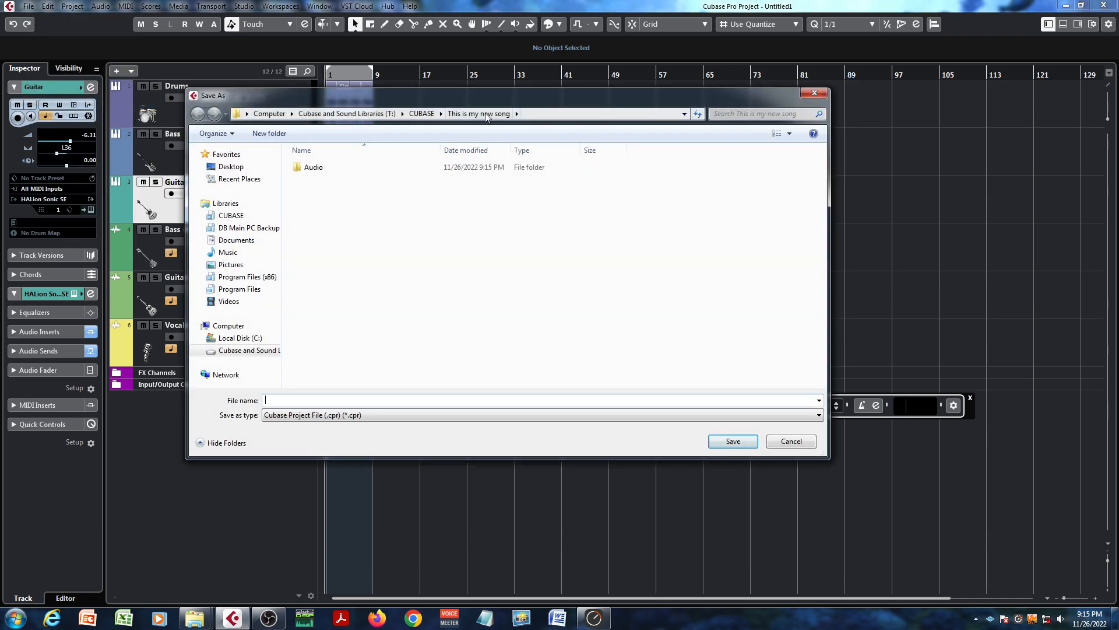
{"action": "left_click", "coordinate": [487, 115]}
{"action": "type", "text": "This is my new song"}
{"action": "left_click", "coordinate": [729, 442]}
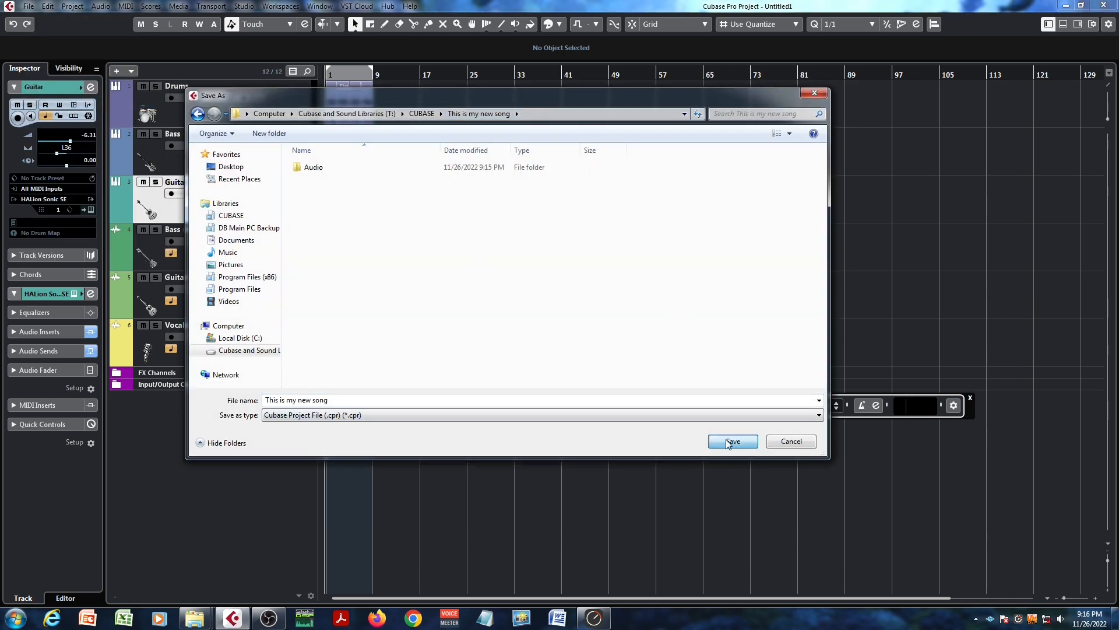
{"action": "left_click", "coordinate": [735, 445]}
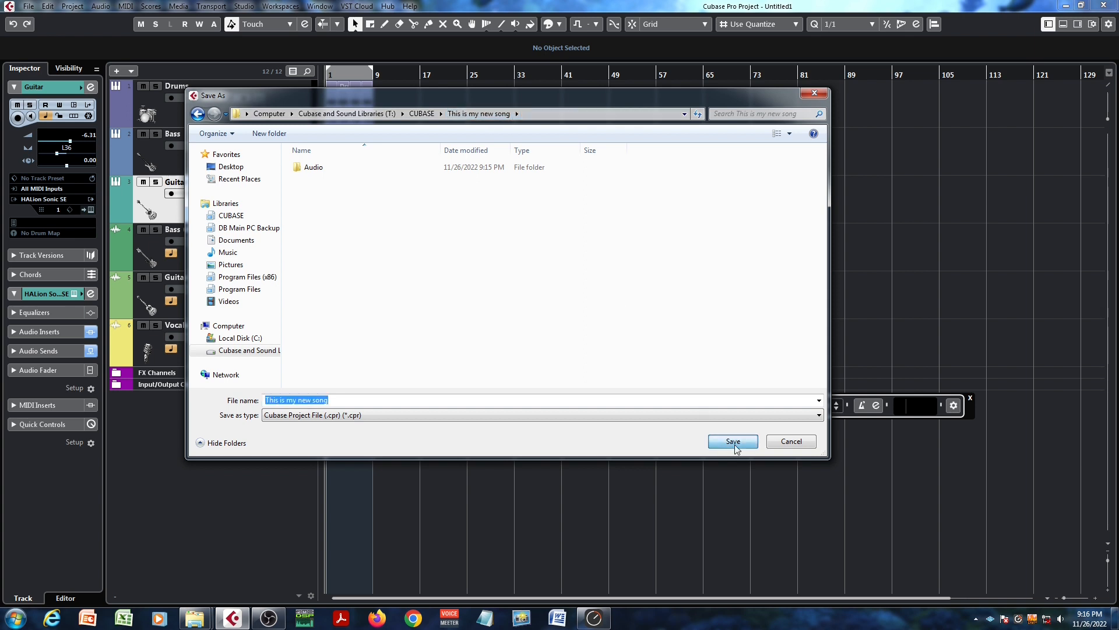
{"action": "left_click", "coordinate": [734, 443]}
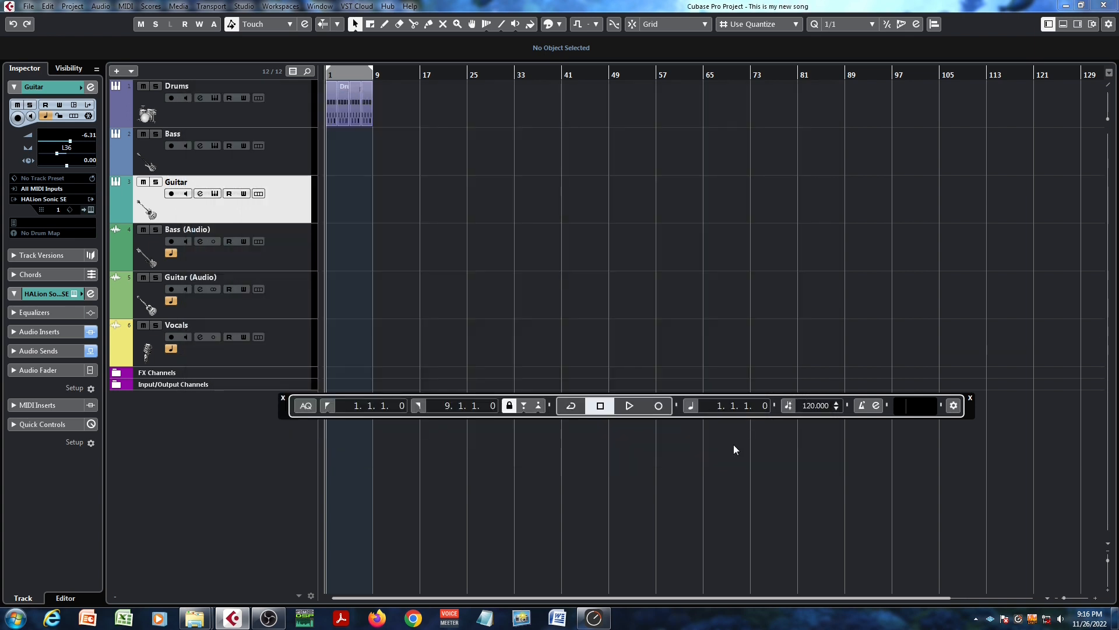
{"action": "key", "text": "ctrl+p"}
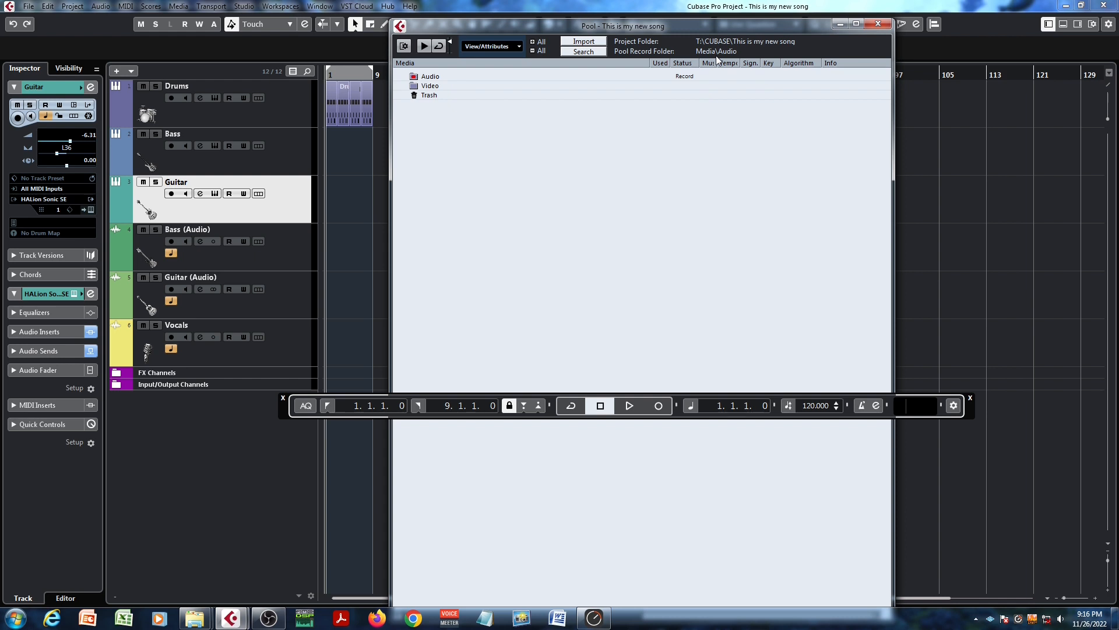
Close the Pool window and save the "This is my new song" project
{"action": "left_click", "coordinate": [878, 24]}
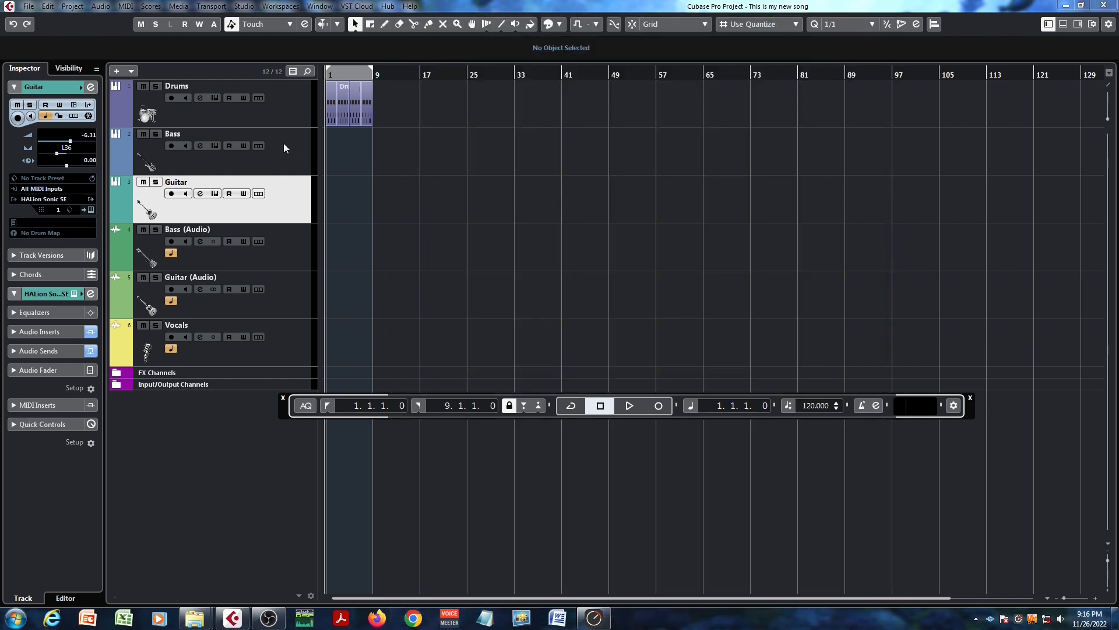
{"action": "left_click", "coordinate": [30, 6]}
{"action": "left_click", "coordinate": [42, 89]}
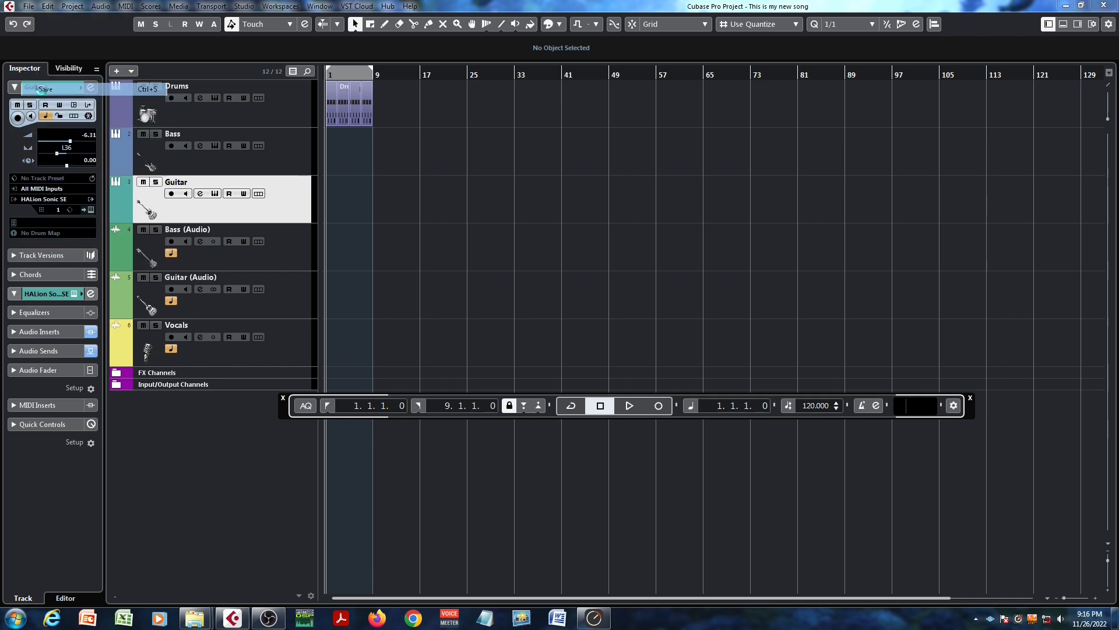
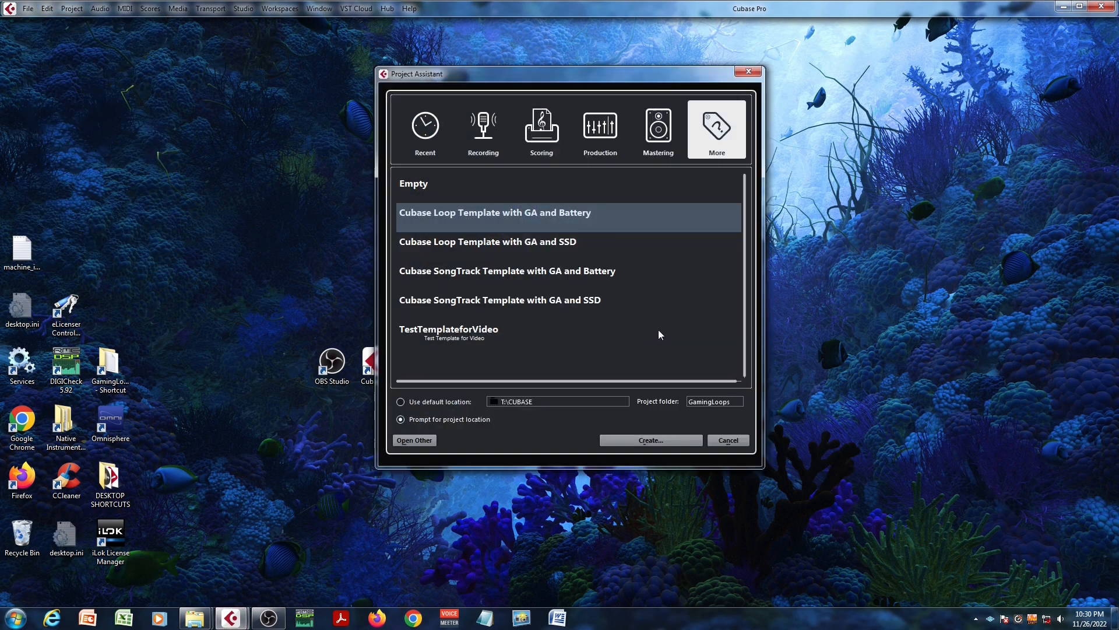
Create a new project from the Empty template in the Test1 folder
{"action": "left_click", "coordinate": [480, 185]}
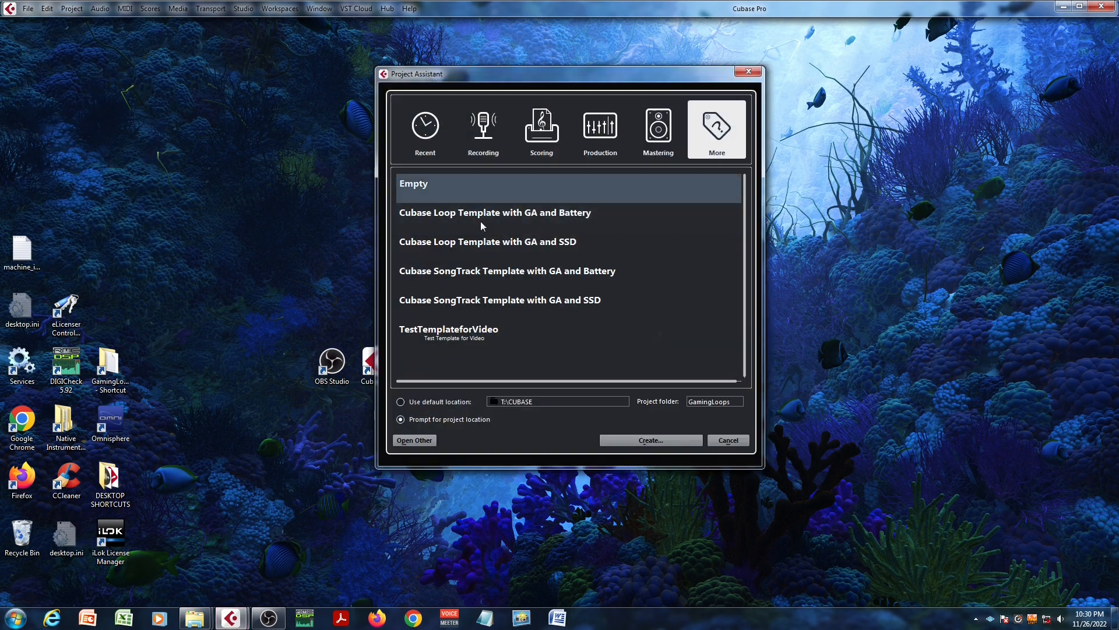
{"action": "left_click", "coordinate": [646, 445]}
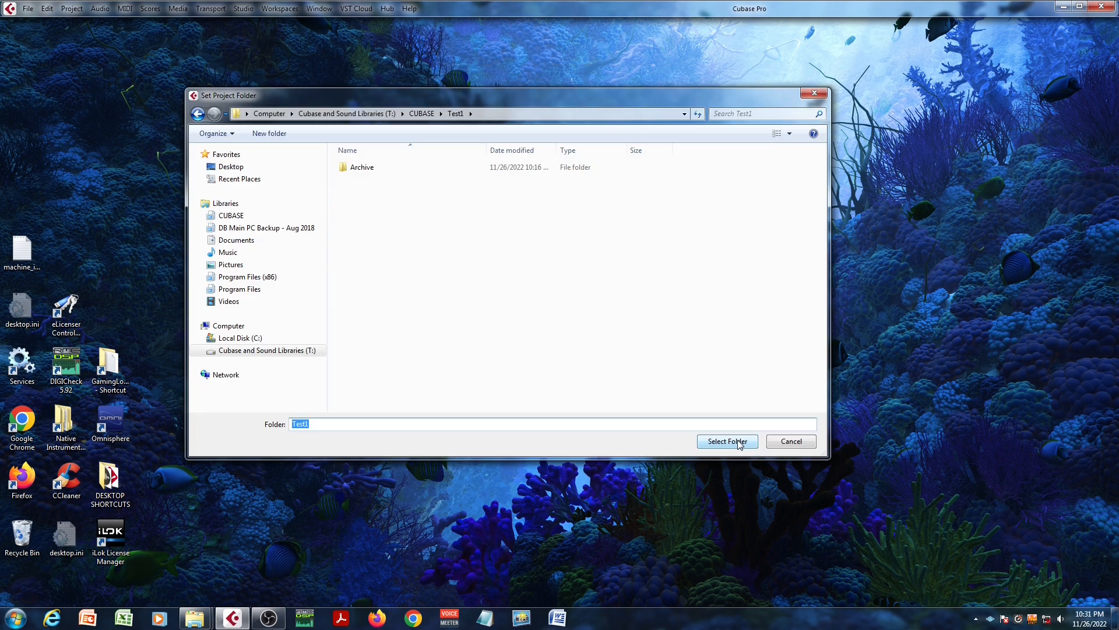
{"action": "left_click", "coordinate": [739, 443]}
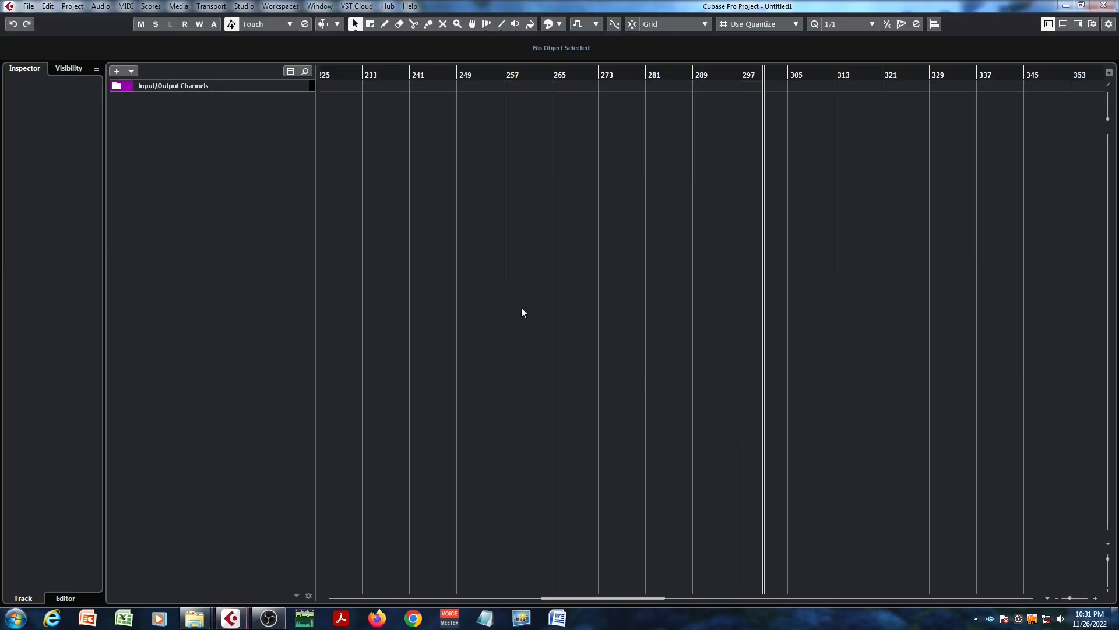
Save the empty project under the file name ATest2 in the Test1 folder and close it
{"action": "left_click", "coordinate": [28, 6]}
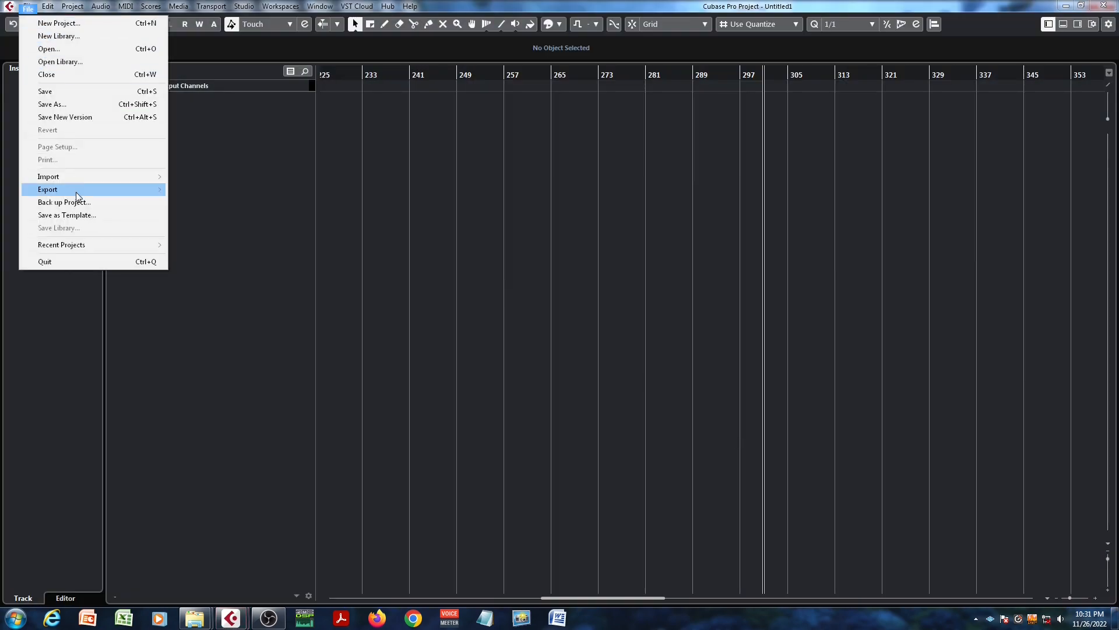
{"action": "left_click", "coordinate": [61, 107]}
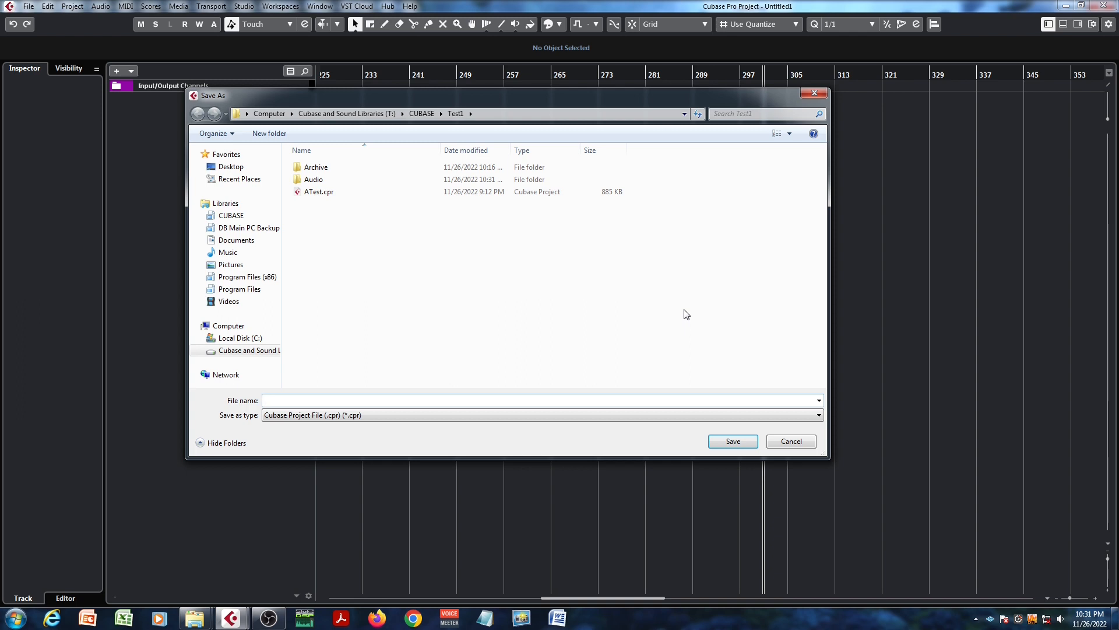
{"action": "left_click", "coordinate": [450, 400]}
{"action": "type", "text": "ATest2"}
{"action": "left_click", "coordinate": [715, 443]}
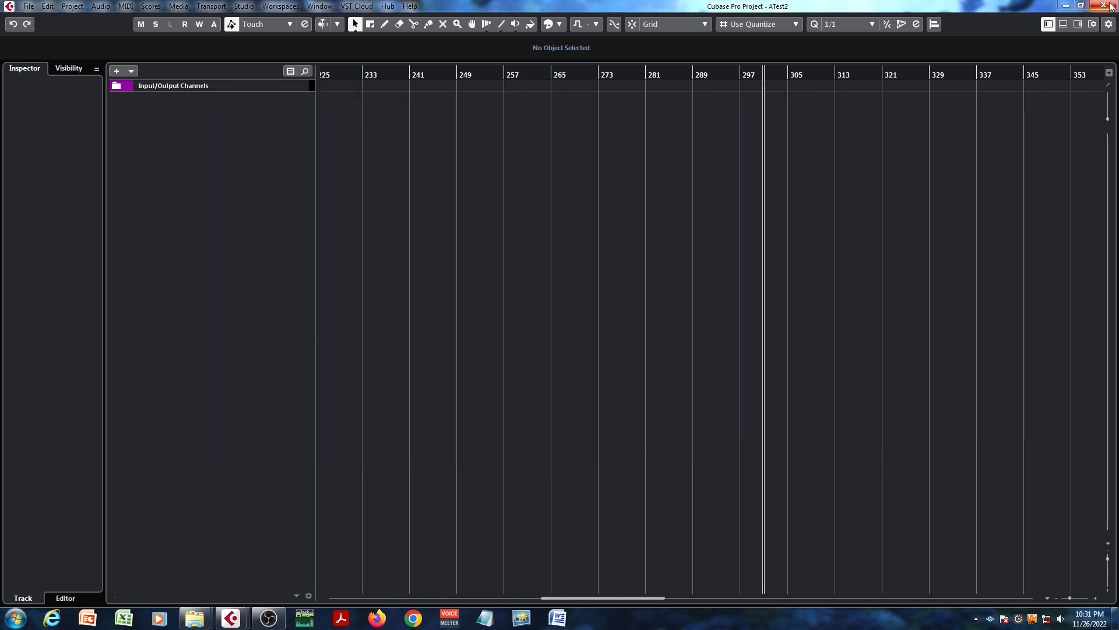
{"action": "left_click", "coordinate": [1081, 5]}
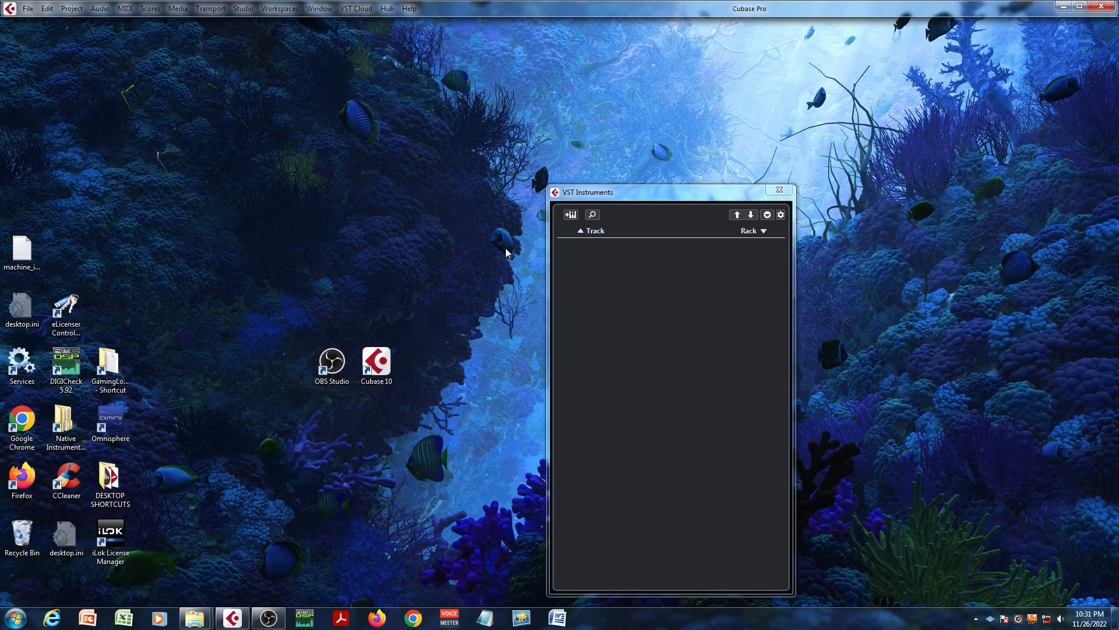
Create a new project from the "Cubase Loop Template with GA and Battery" template
{"action": "left_click", "coordinate": [25, 10]}
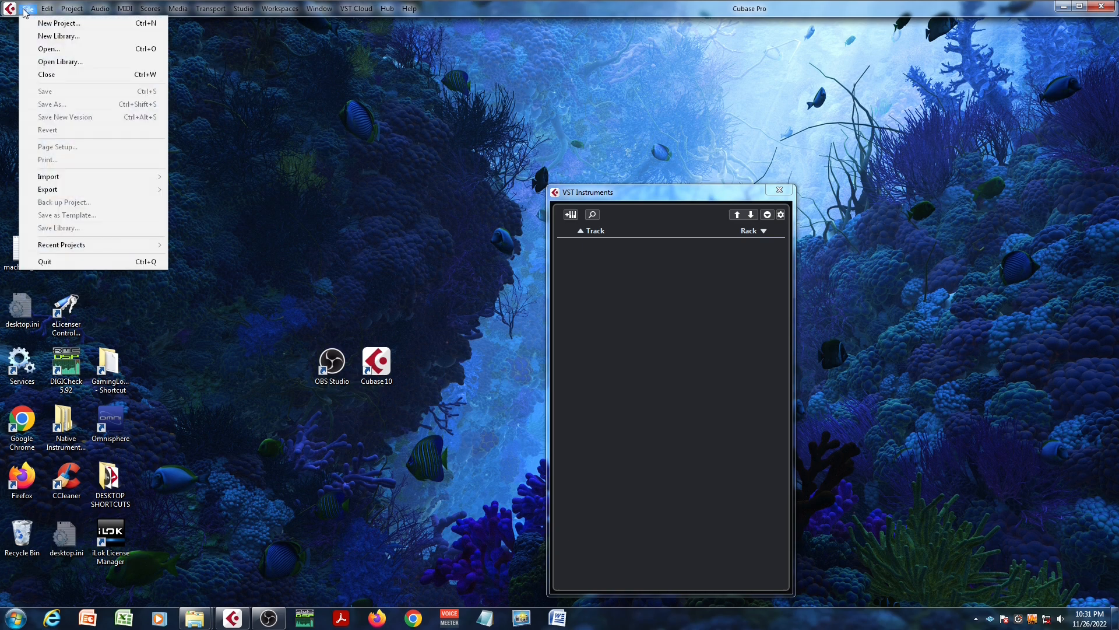
{"action": "left_click", "coordinate": [35, 21]}
{"action": "double_click", "coordinate": [502, 217]}
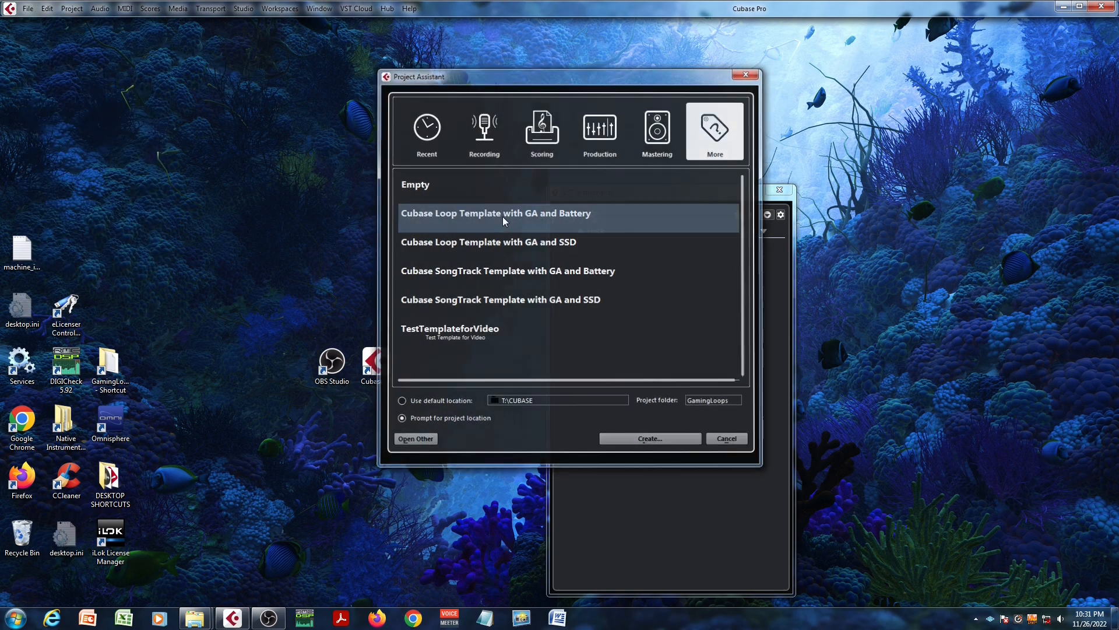
{"action": "left_click", "coordinate": [738, 445]}
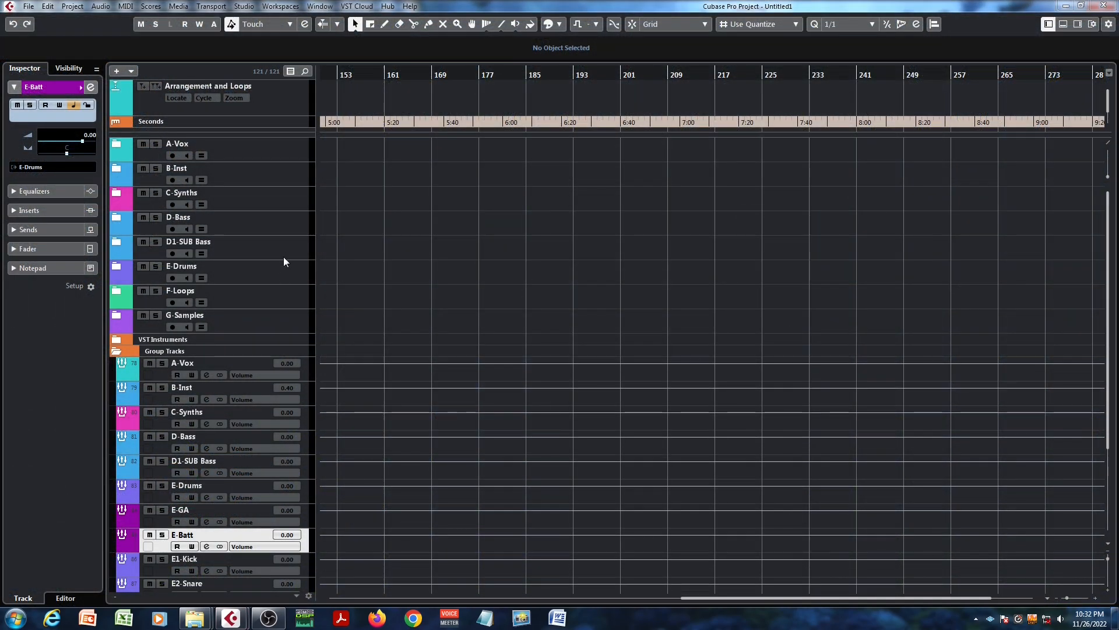
Examine the contents of the template's folder tracks one by one, from A-Vox through G-Samples
{"action": "left_click", "coordinate": [118, 145]}
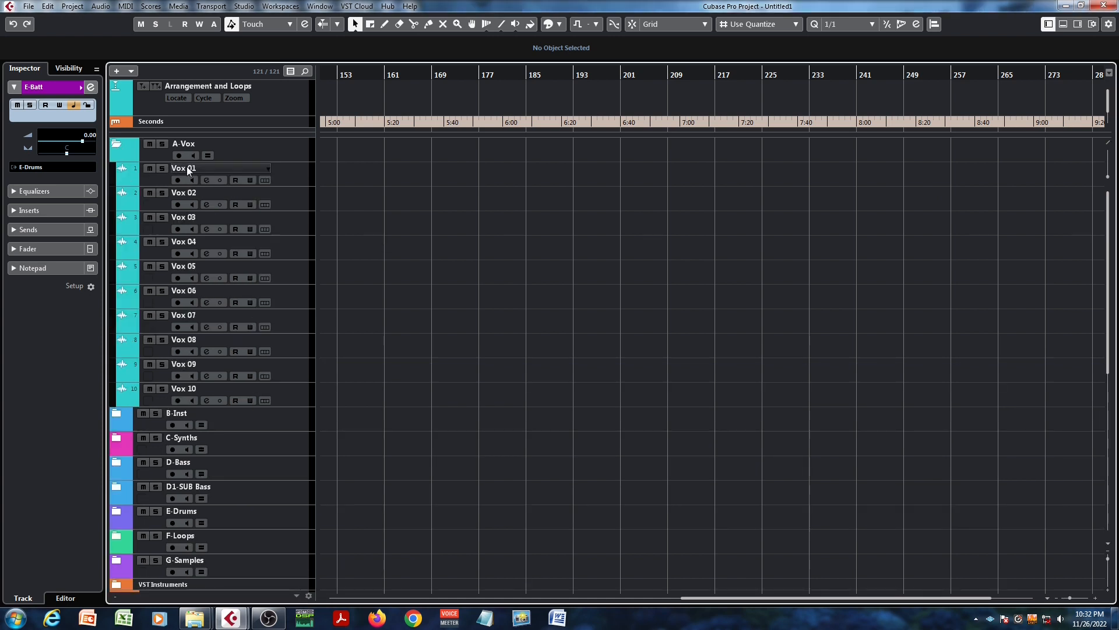
{"action": "left_click", "coordinate": [118, 147]}
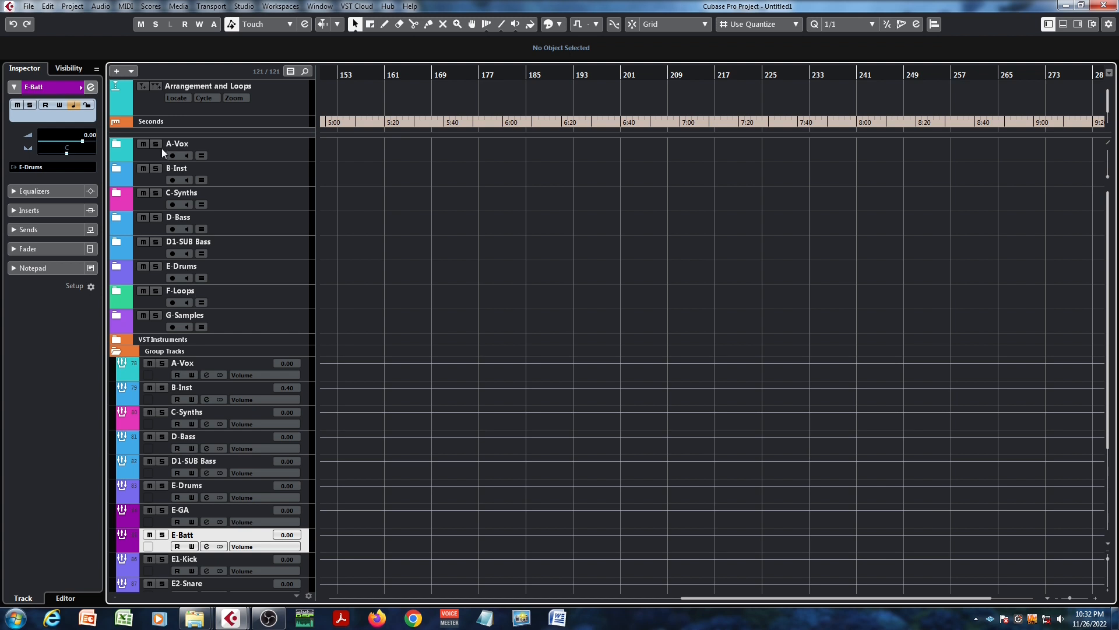
{"action": "left_click", "coordinate": [284, 155]}
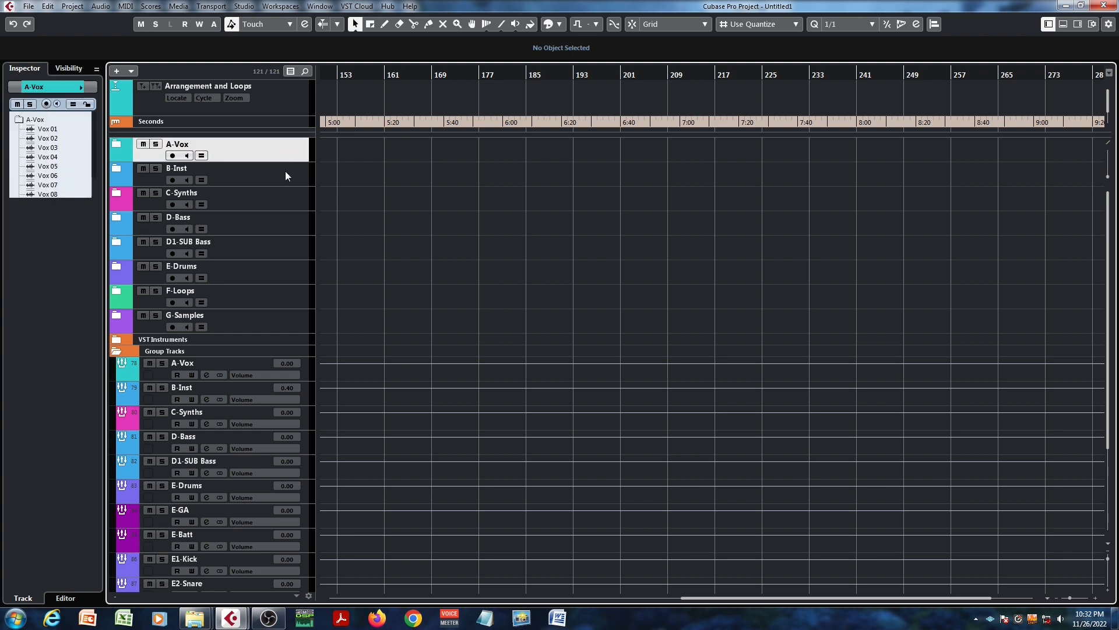
{"action": "left_click", "coordinate": [285, 173]}
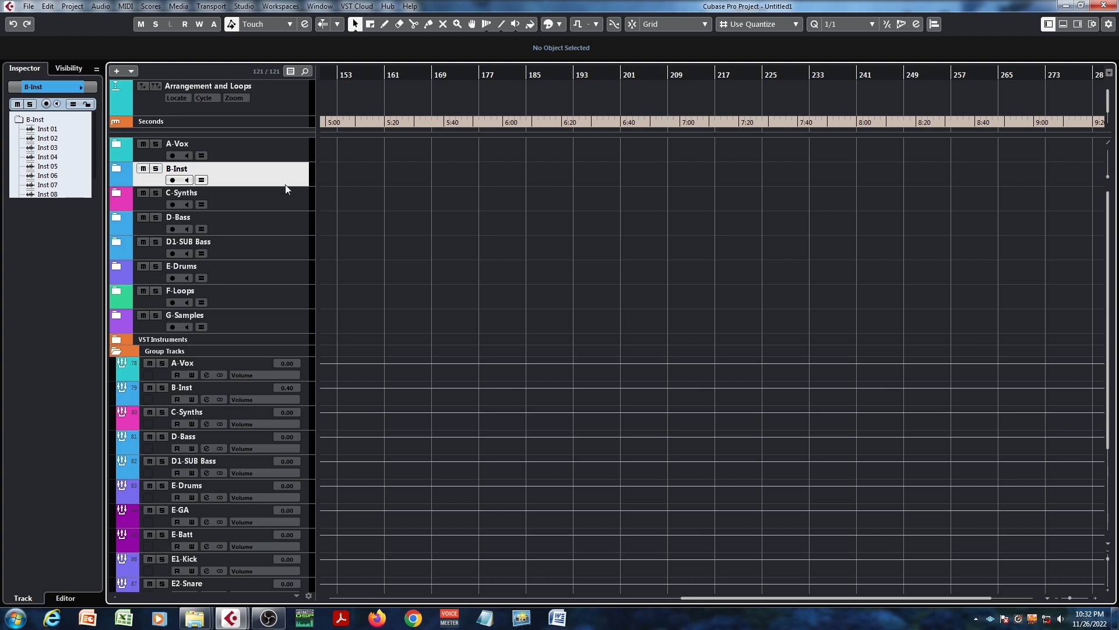
{"action": "left_click", "coordinate": [285, 197]}
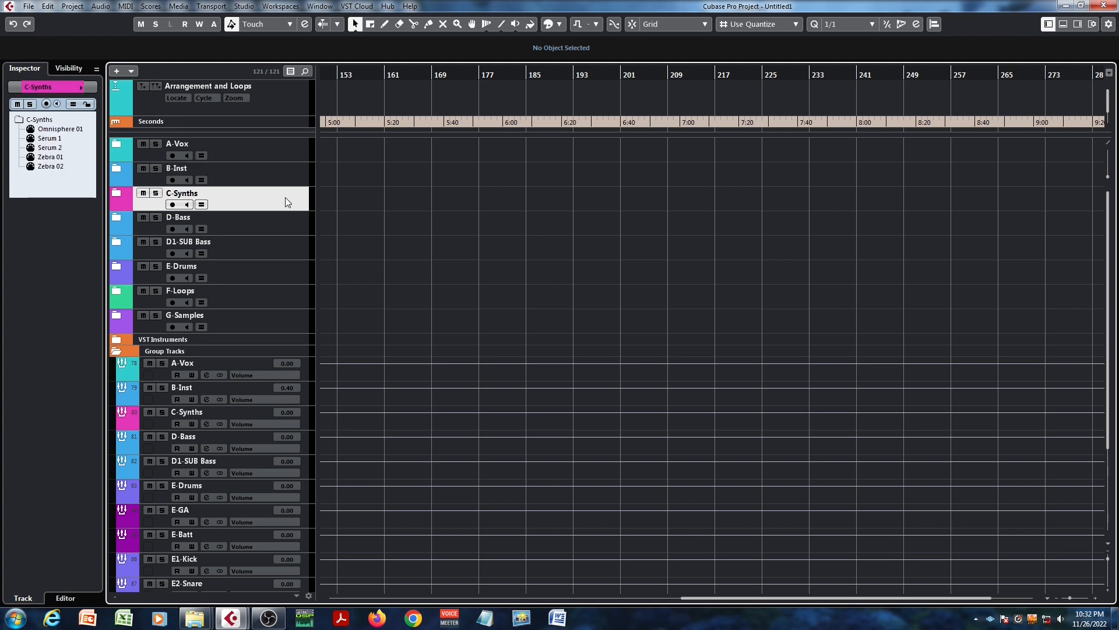
{"action": "left_click", "coordinate": [275, 221]}
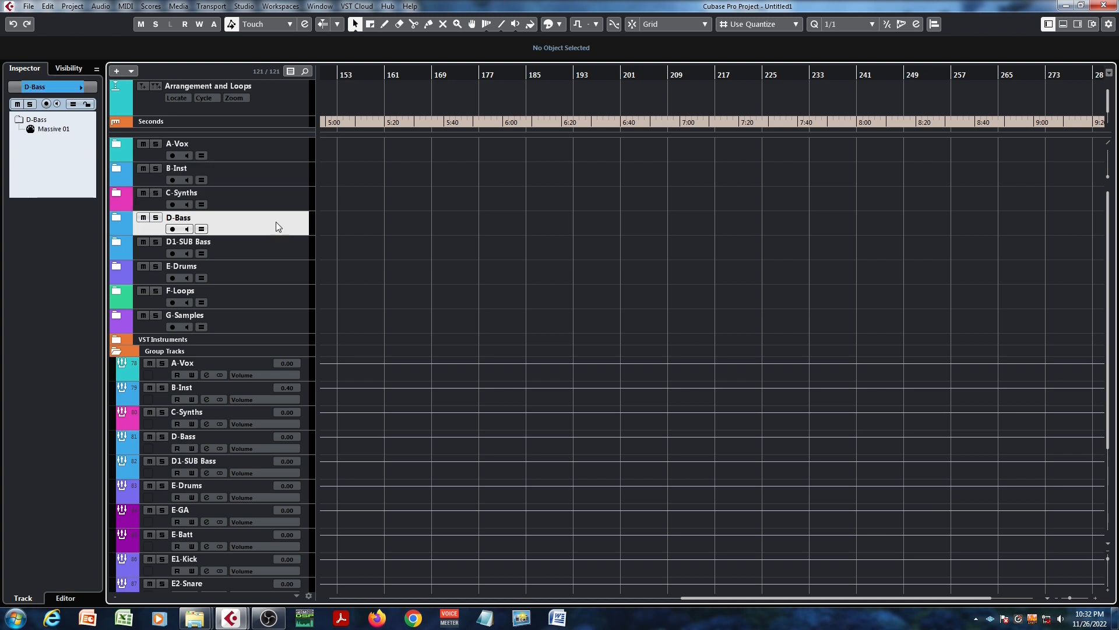
{"action": "left_click", "coordinate": [266, 246]}
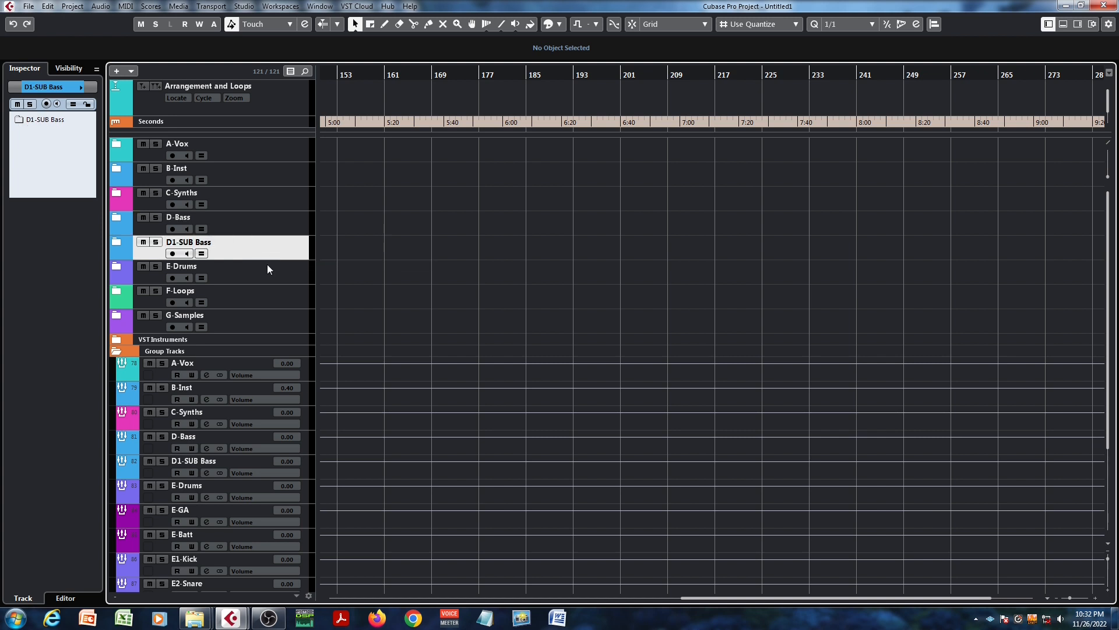
{"action": "left_click", "coordinate": [268, 267]}
{"action": "left_click", "coordinate": [278, 299]}
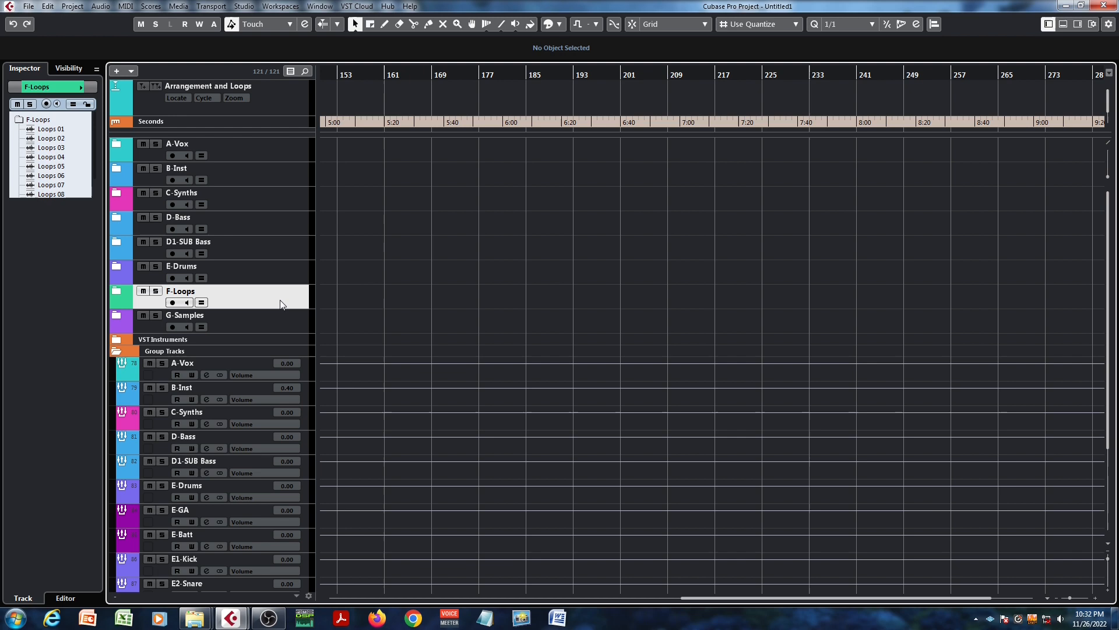
{"action": "left_click", "coordinate": [296, 330]}
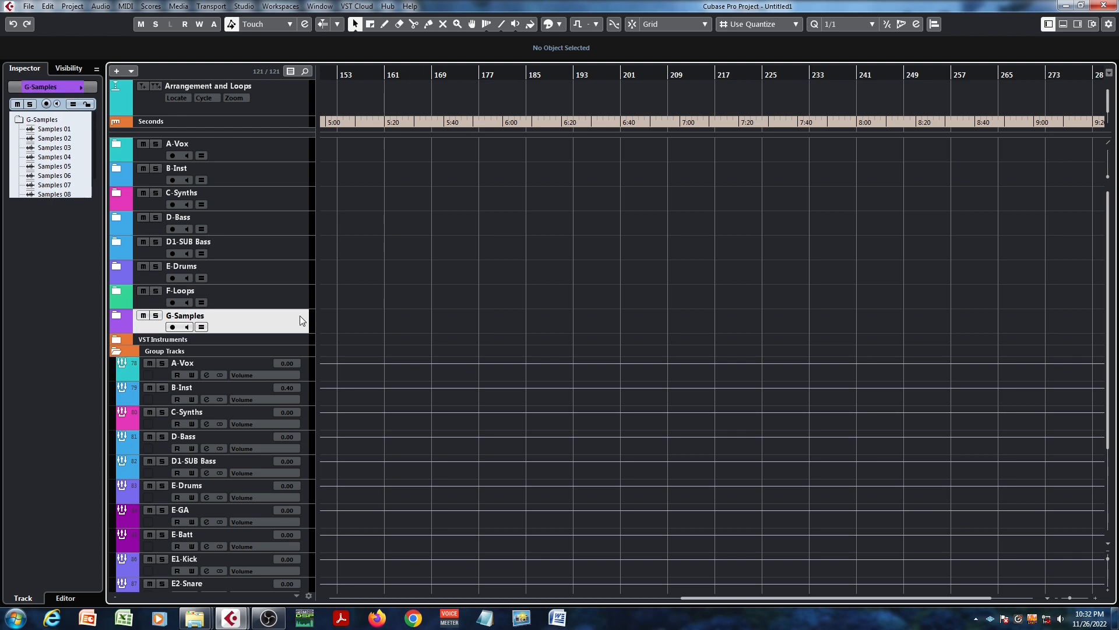
View the channel layouts of MixConsole, MixConsole 2 and MixConsole 3 in turn
{"action": "key", "text": "F3"}
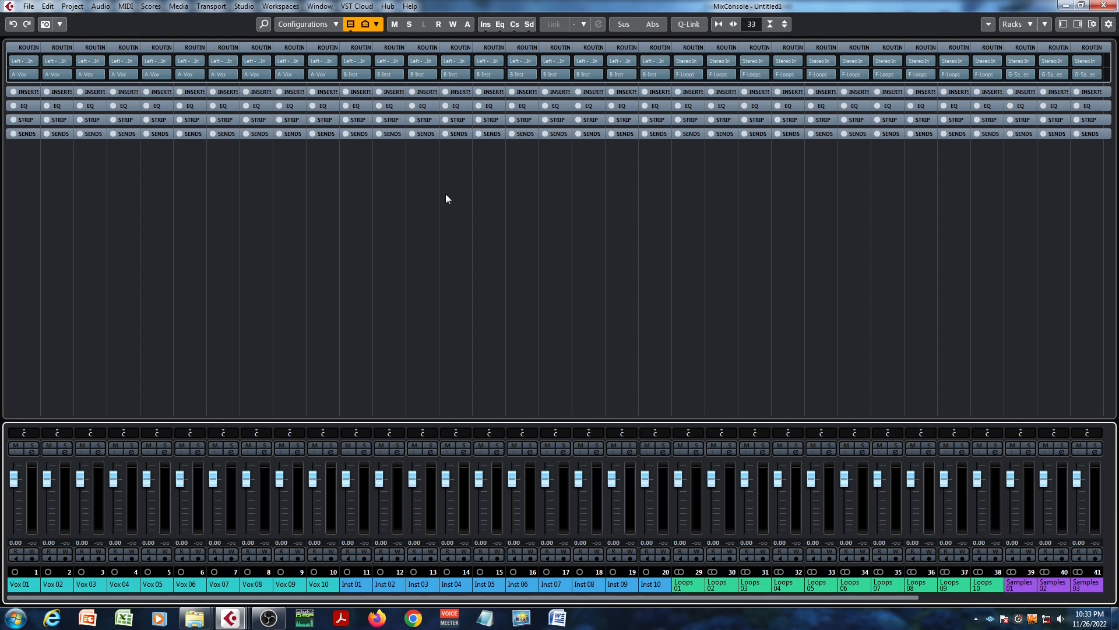
{"action": "key", "text": "ctrl+F3"}
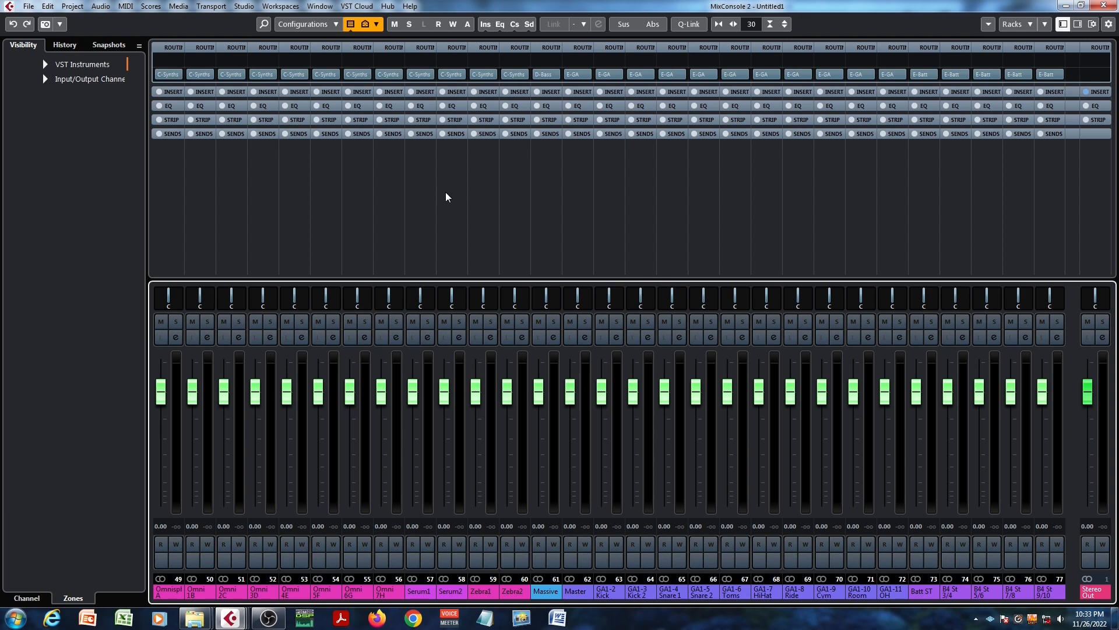
{"action": "key", "text": "shift+F3"}
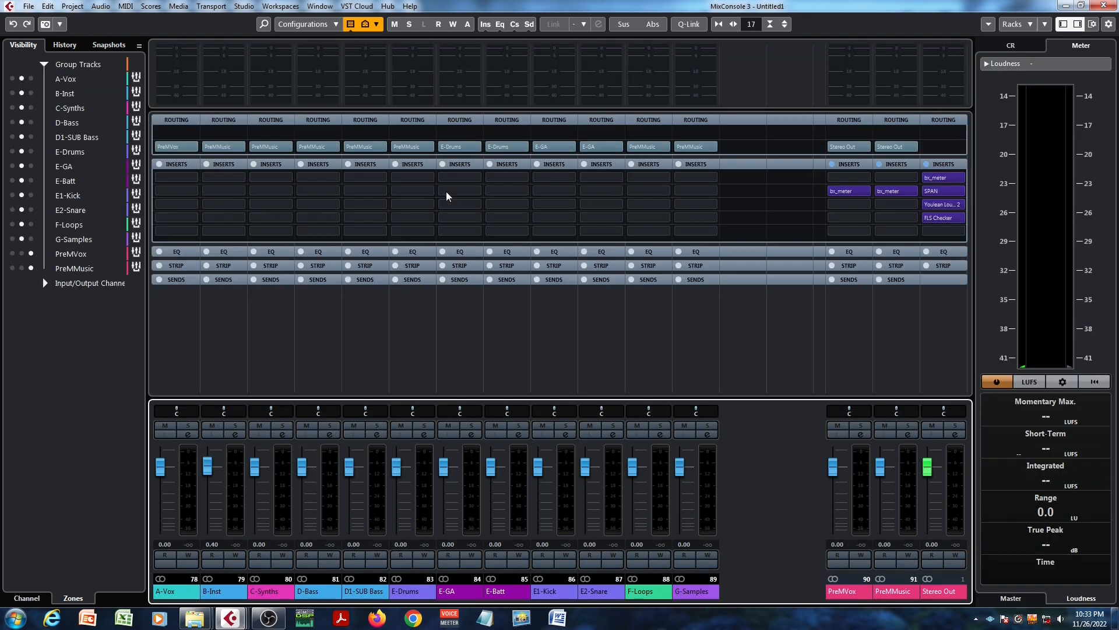
Check which channel types are enabled in the channel type filters of the first MixConsole and MixConsole 2
{"action": "key", "text": "F3"}
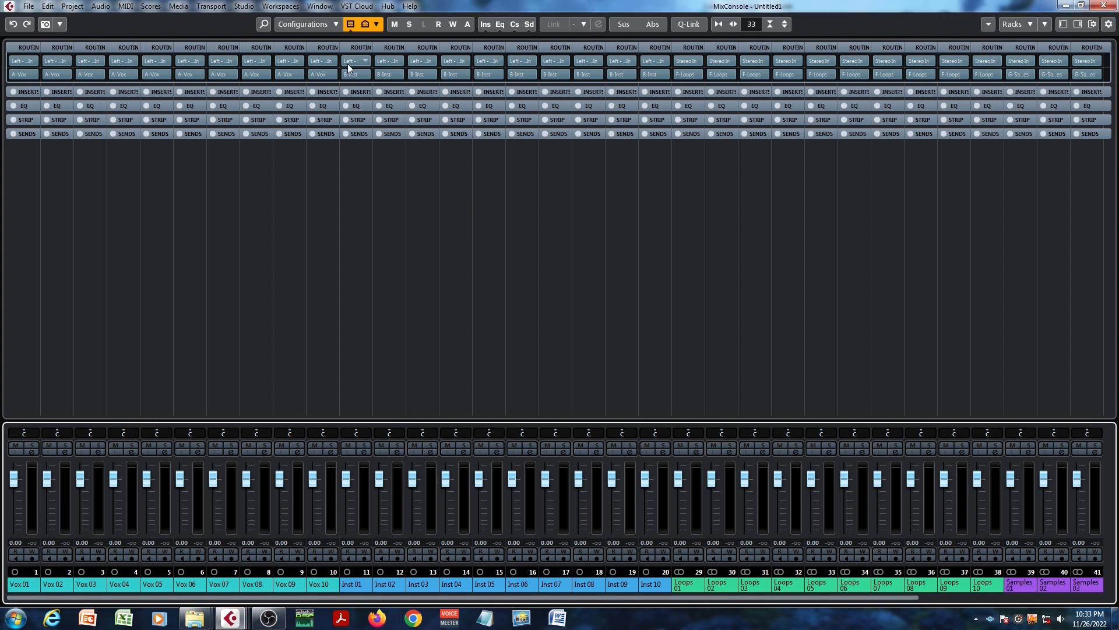
{"action": "left_click", "coordinate": [351, 26]}
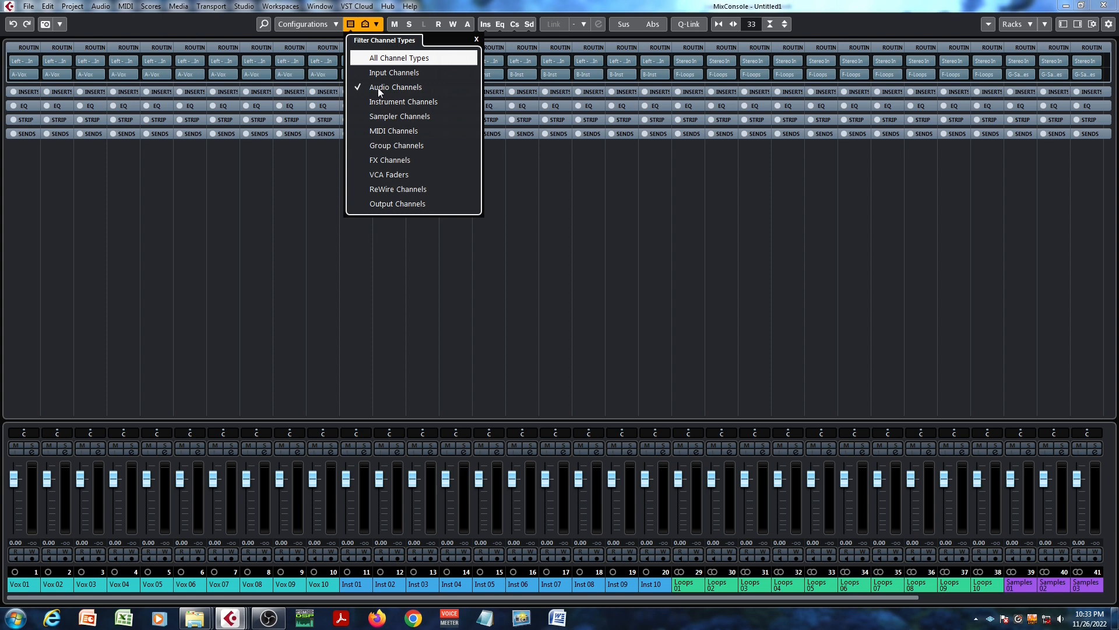
{"action": "left_click", "coordinate": [350, 25]}
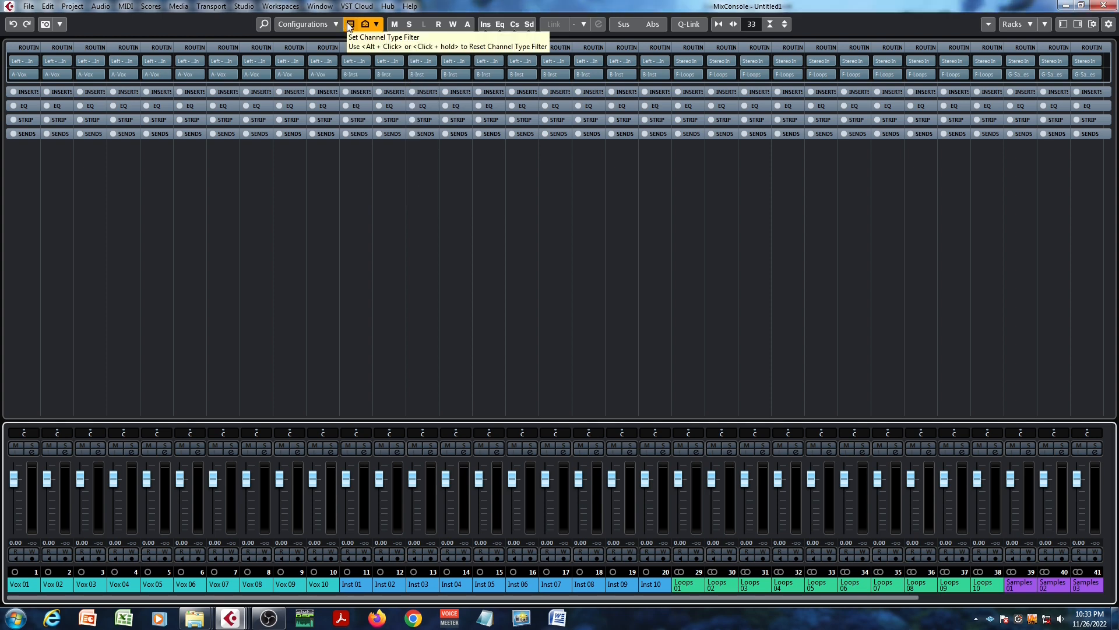
{"action": "key", "text": "F3"}
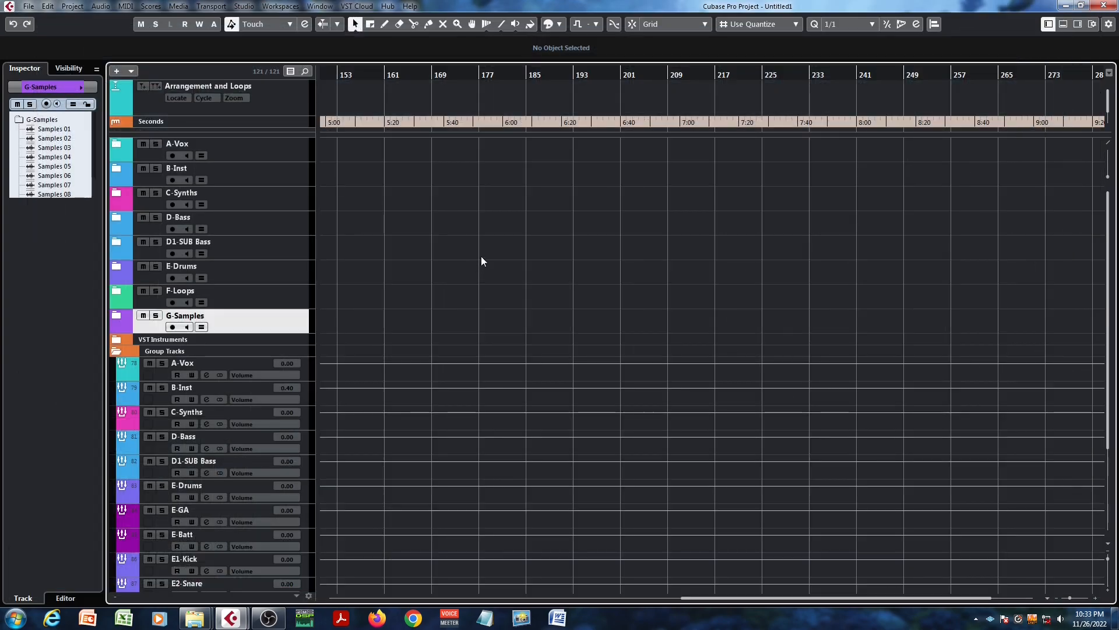
{"action": "key", "text": "F3"}
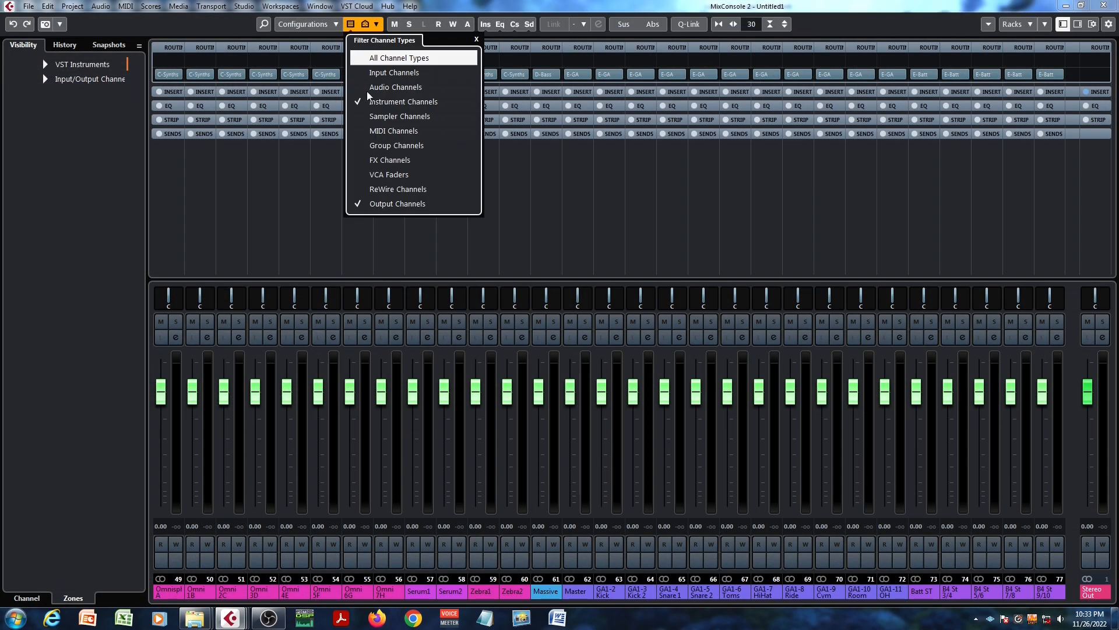
{"action": "left_click", "coordinate": [351, 25]}
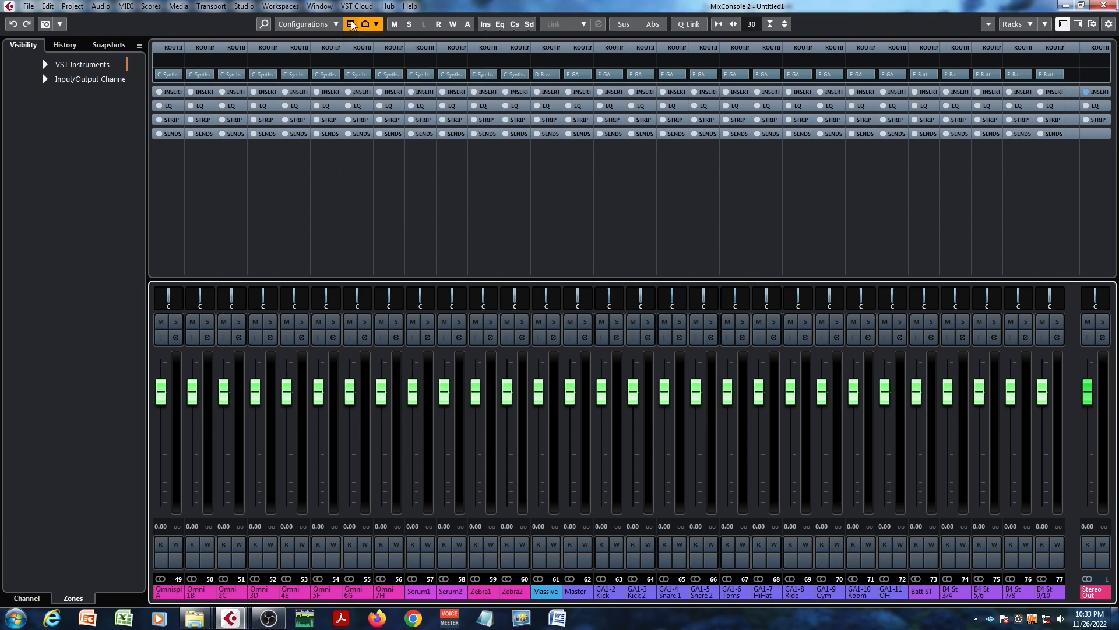
In MixConsole 3, view the Youlean Loudness Meter 2, SPAN and bx_meter insert editors on the Stereo Out channel
{"action": "key", "text": "F3"}
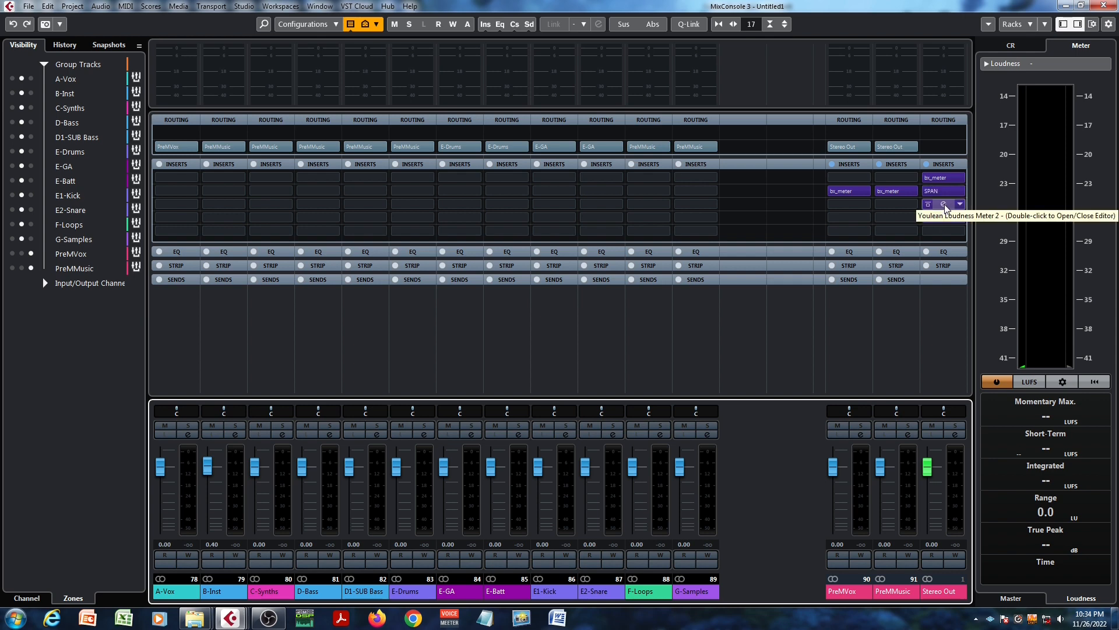
{"action": "left_click", "coordinate": [945, 205]}
{"action": "left_click", "coordinate": [944, 205]}
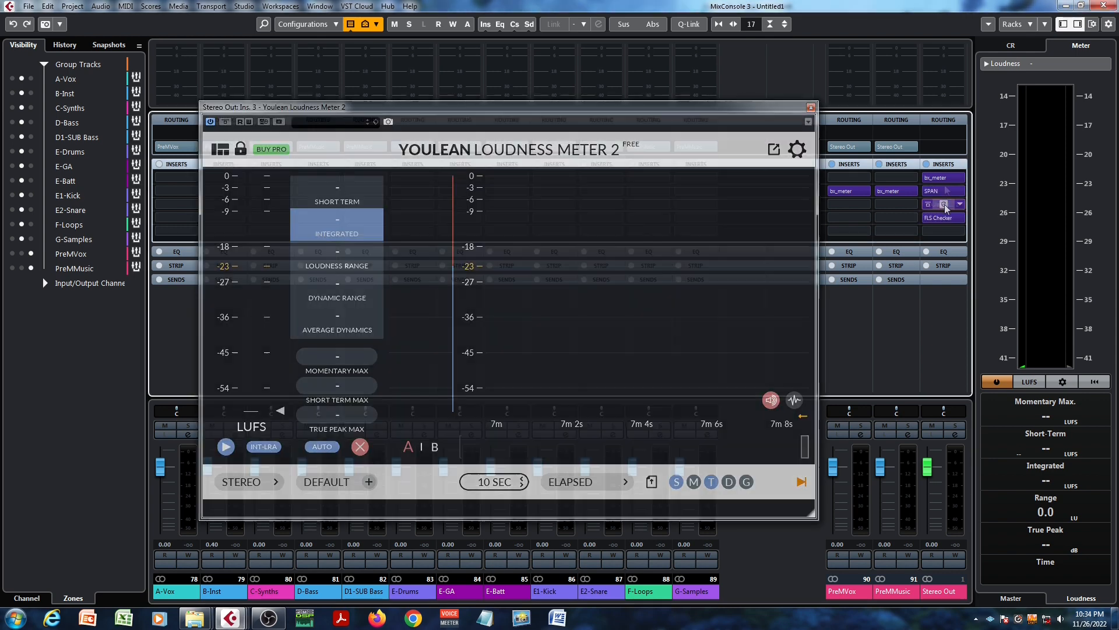
{"action": "left_click", "coordinate": [944, 204]}
{"action": "left_click", "coordinate": [944, 191]}
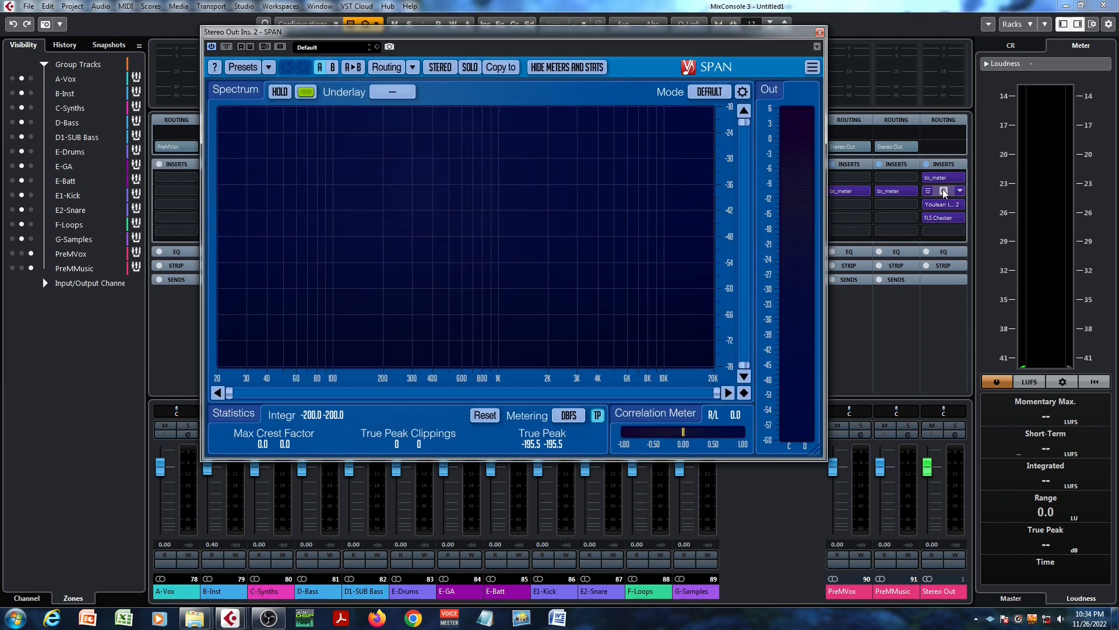
{"action": "left_click", "coordinate": [945, 180]}
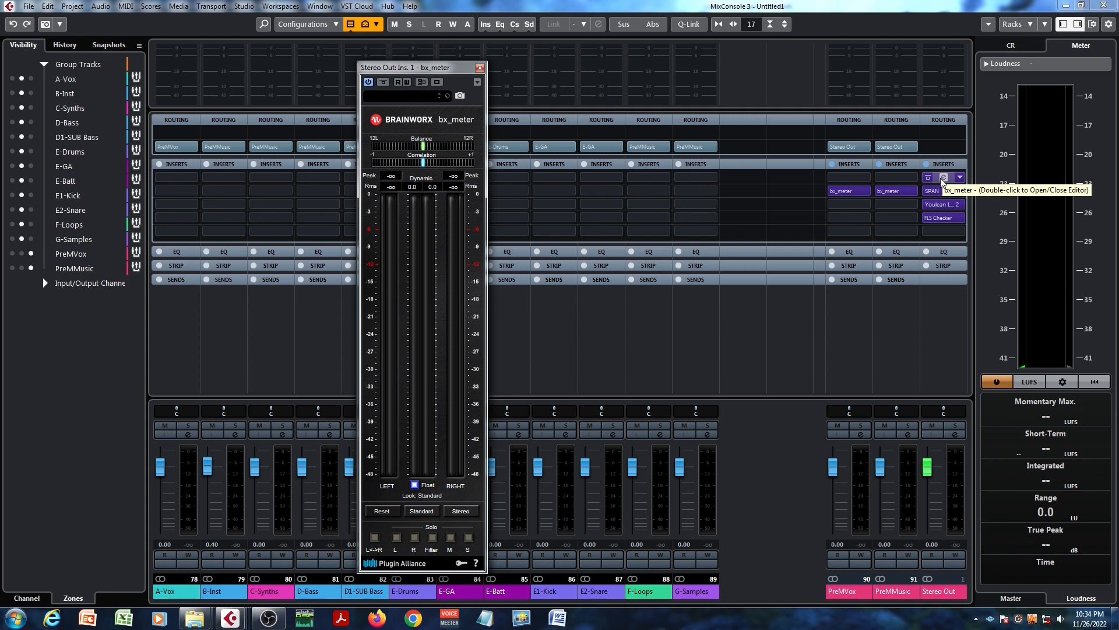
In the project window, view the Arrangement and Loops marker track and the time format options of the Seconds ruler track
{"action": "key", "text": "alt+1"}
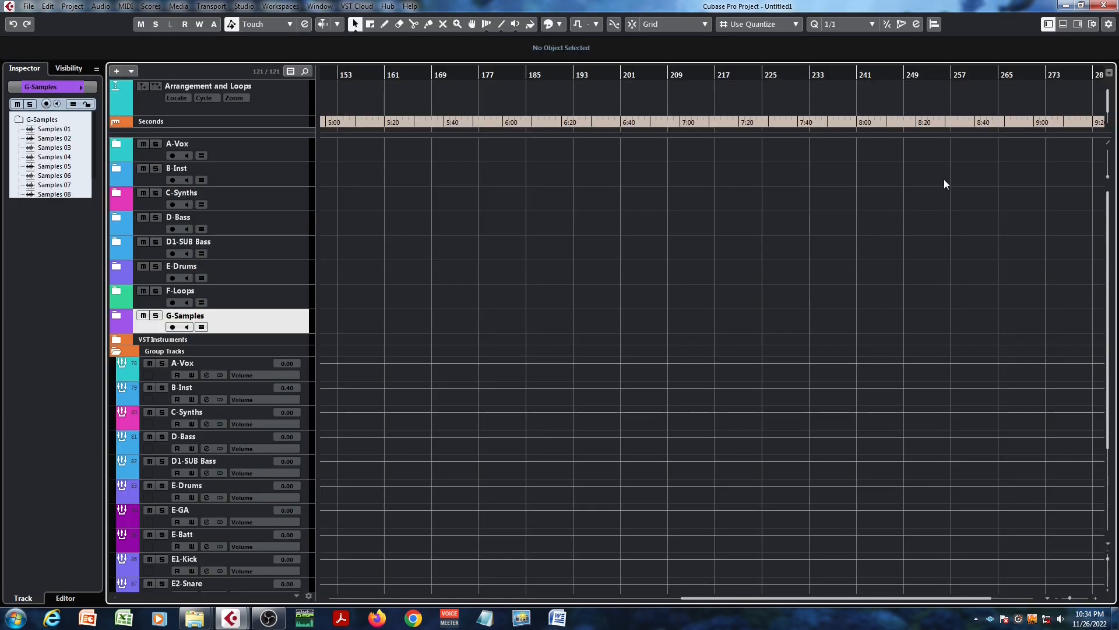
{"action": "left_click", "coordinate": [289, 110]}
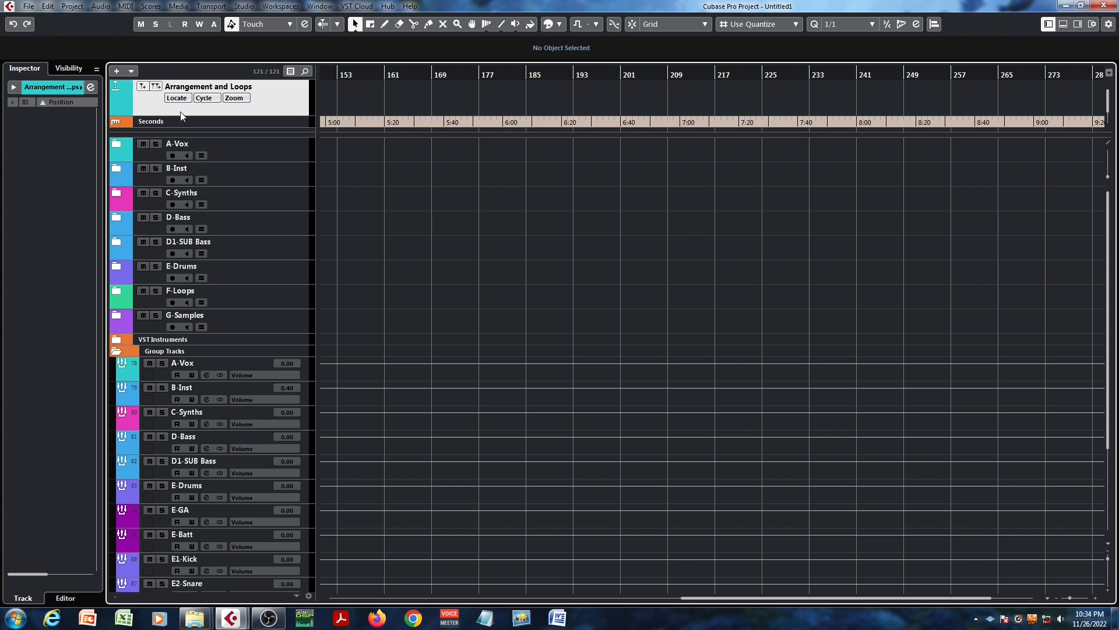
{"action": "left_click", "coordinate": [167, 123]}
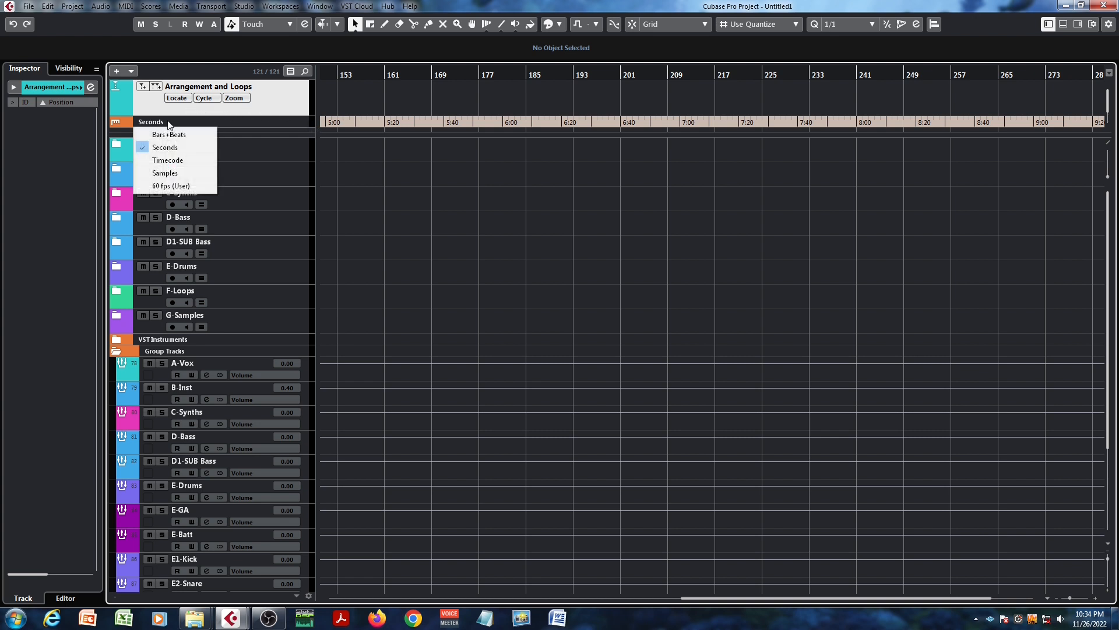
{"action": "left_click", "coordinate": [233, 122]}
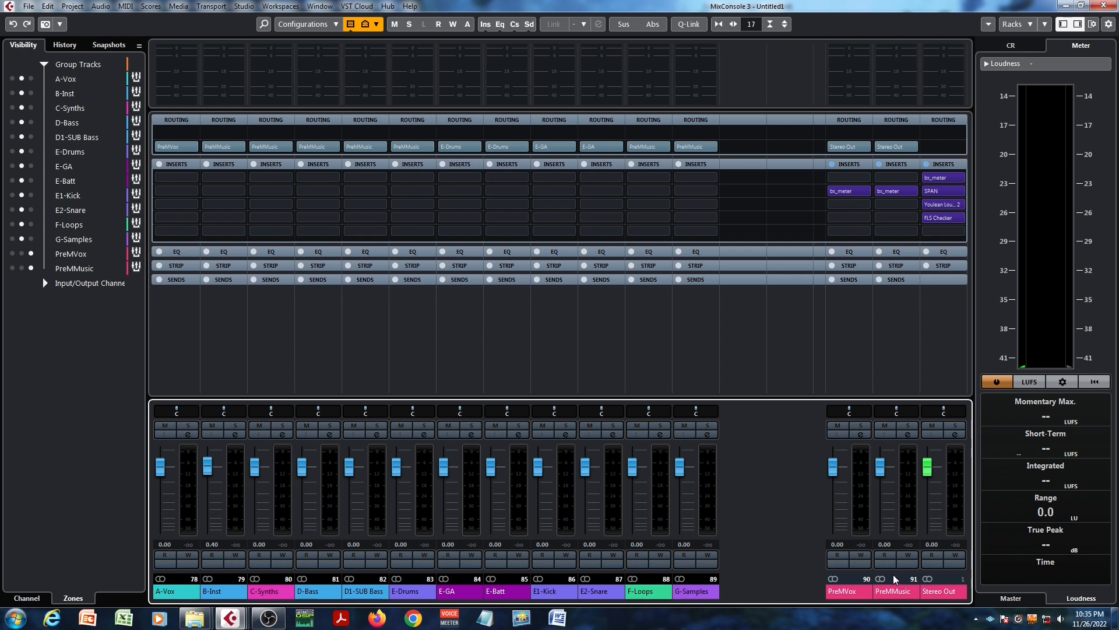
In MixConsole 3, examine the PreMMusic and PreMVox group channels and their output routing to Stereo Out
{"action": "left_click", "coordinate": [899, 596]}
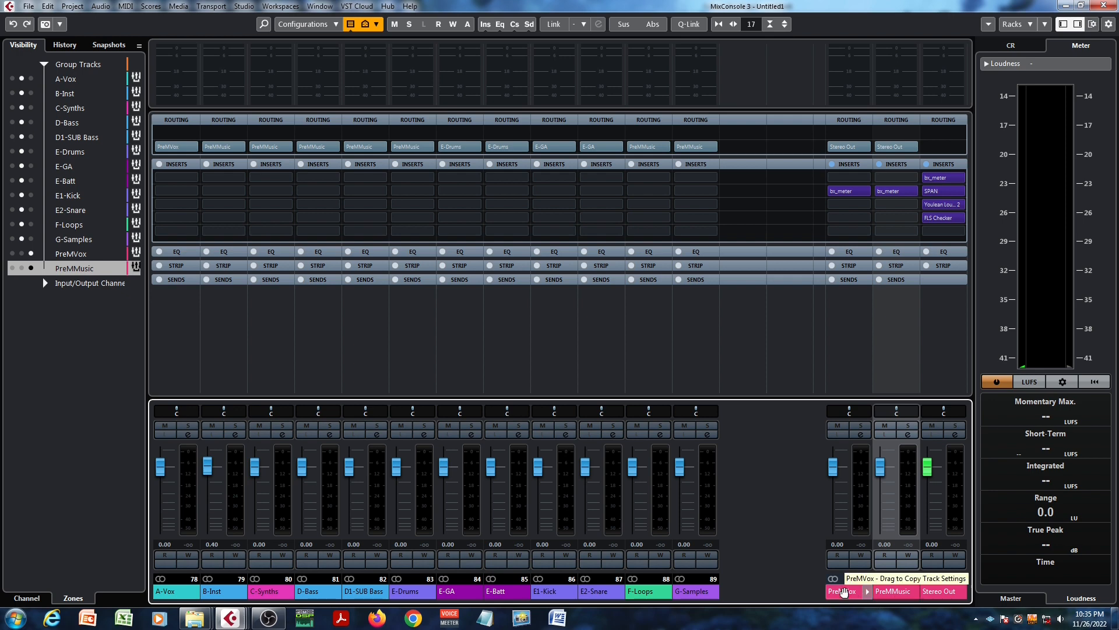
{"action": "left_click", "coordinate": [844, 593]}
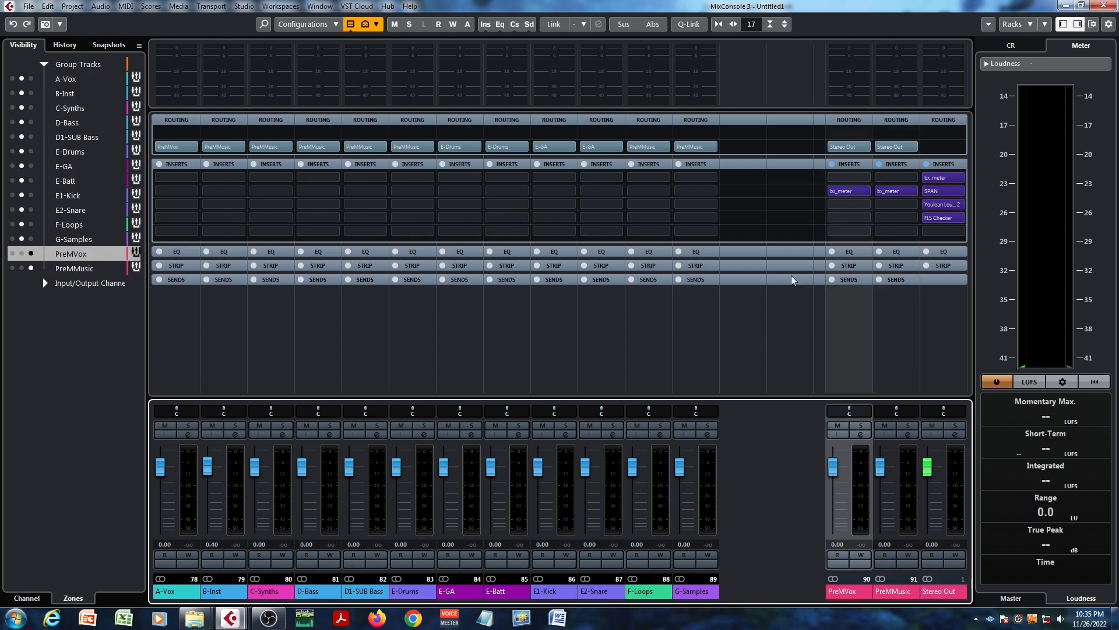
{"action": "left_click", "coordinate": [857, 148]}
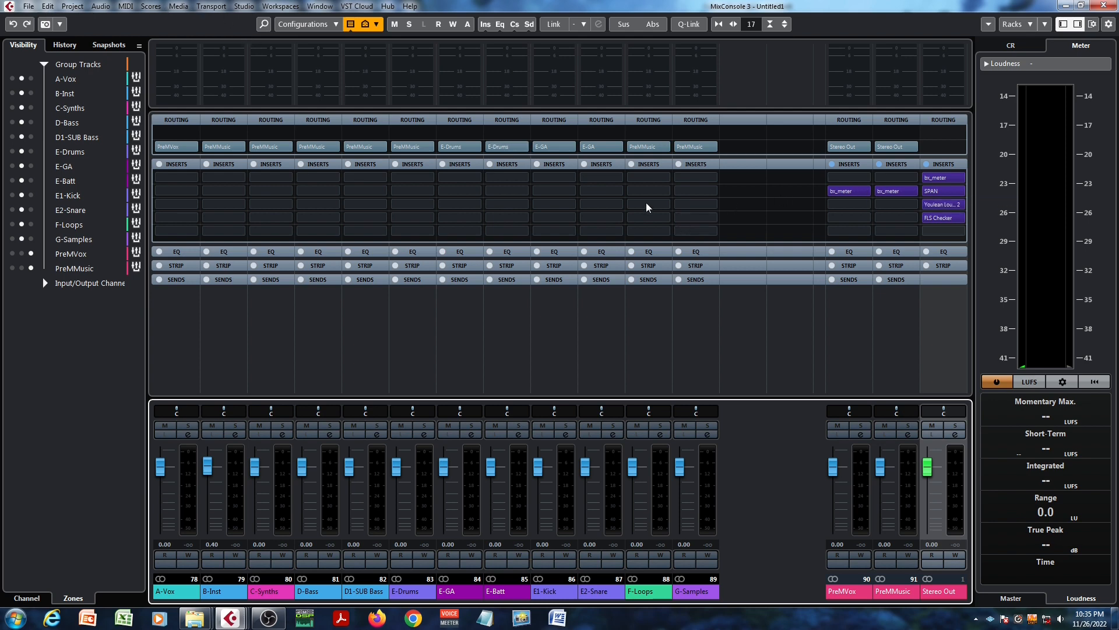
Set up saving the project as a template with category None, reusing the preset name Cubase Loop Template with GA and Battery
{"action": "left_click", "coordinate": [29, 6]}
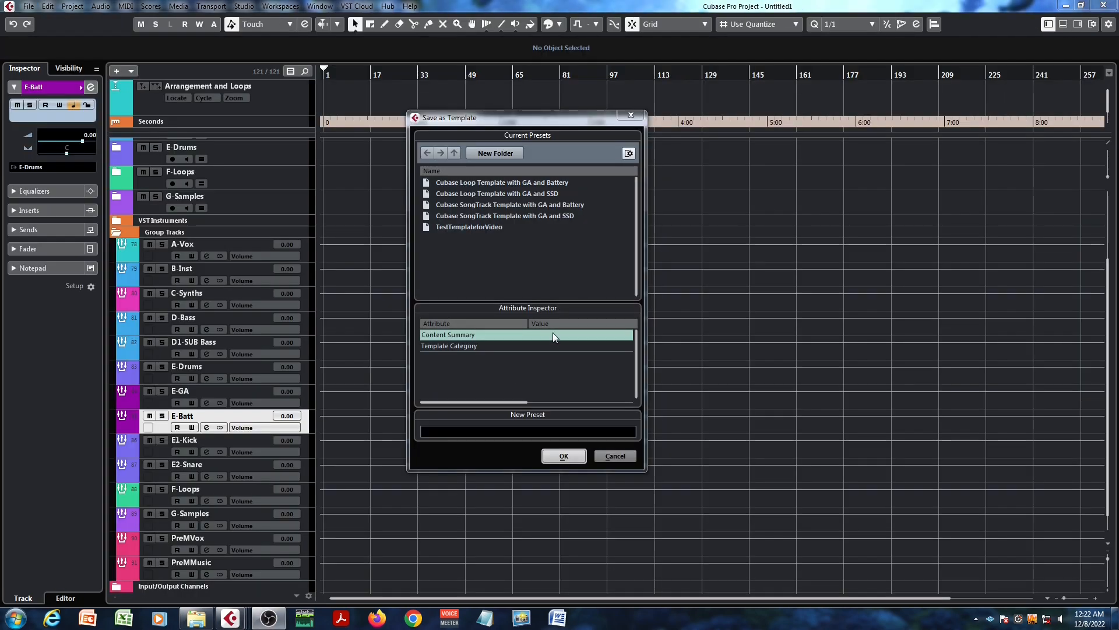
{"action": "left_click", "coordinate": [560, 346]}
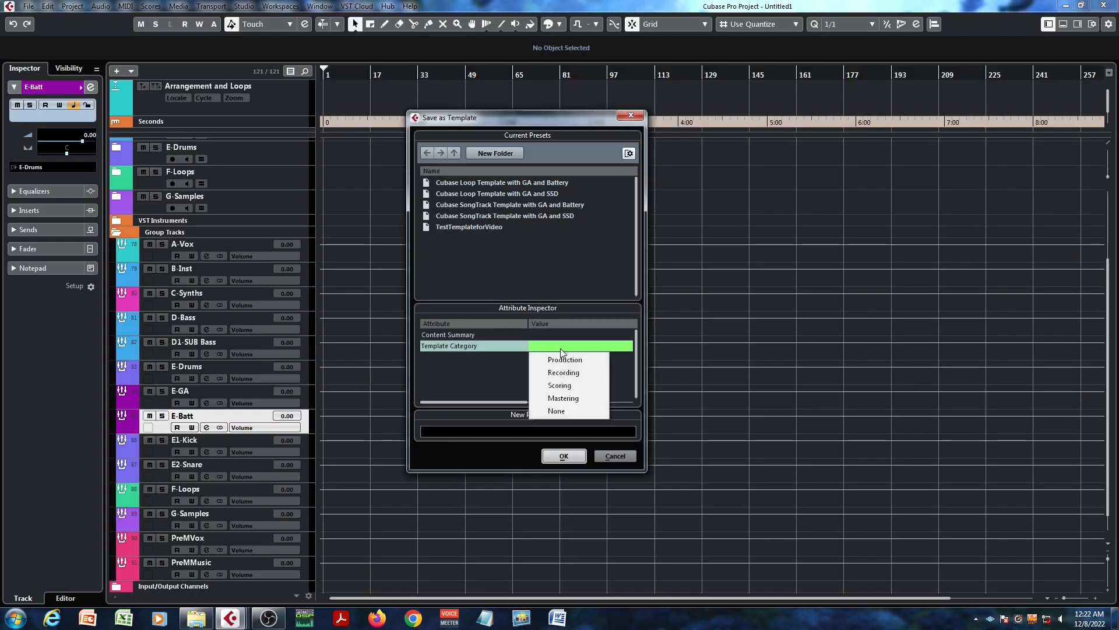
{"action": "left_click", "coordinate": [564, 412]}
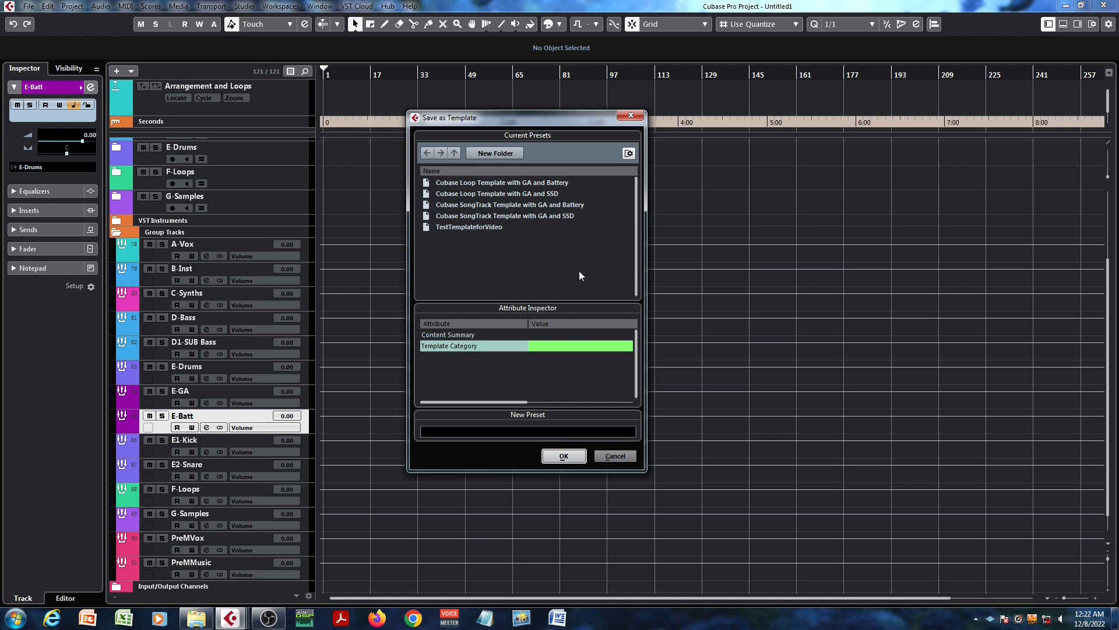
{"action": "left_click", "coordinate": [552, 183]}
{"action": "left_click", "coordinate": [550, 431]}
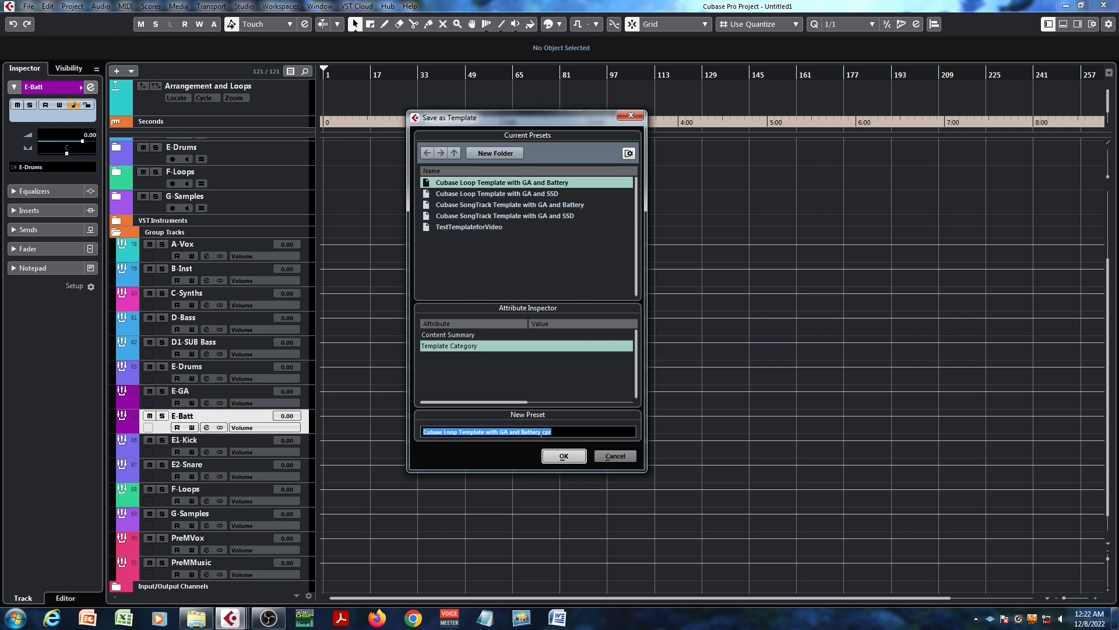
{"action": "left_click_drag", "start_coordinate": [541, 432], "coordinate": [418, 432]}
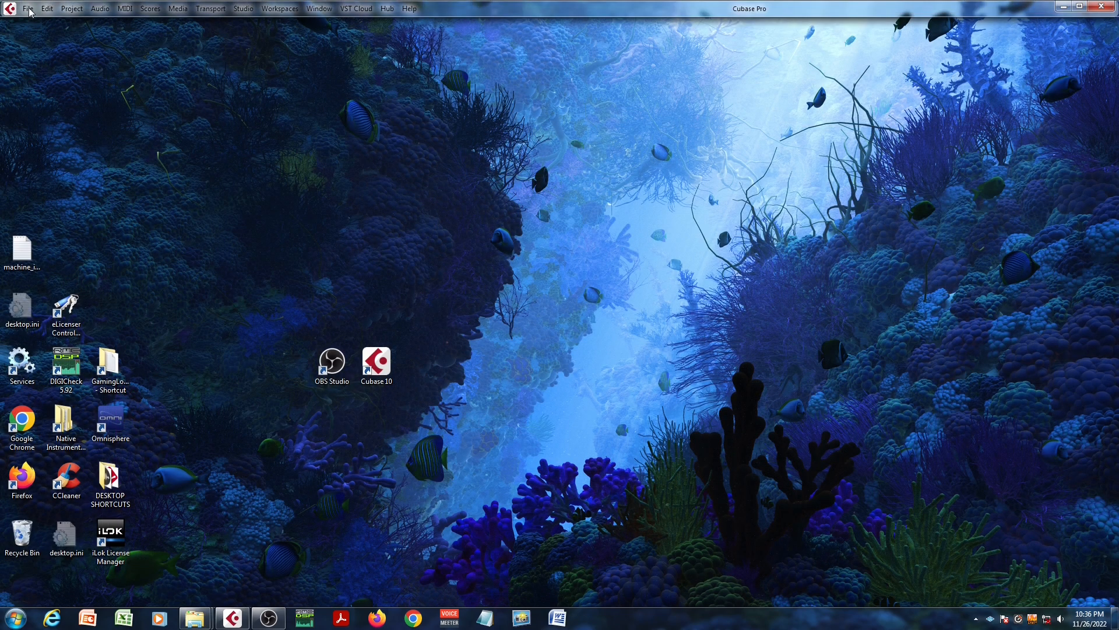
Create a new project from Cubase Loop Template with GA and Battery in the CUBASE project folder "This is my new song"
{"action": "left_click", "coordinate": [29, 9]}
{"action": "left_click", "coordinate": [41, 21]}
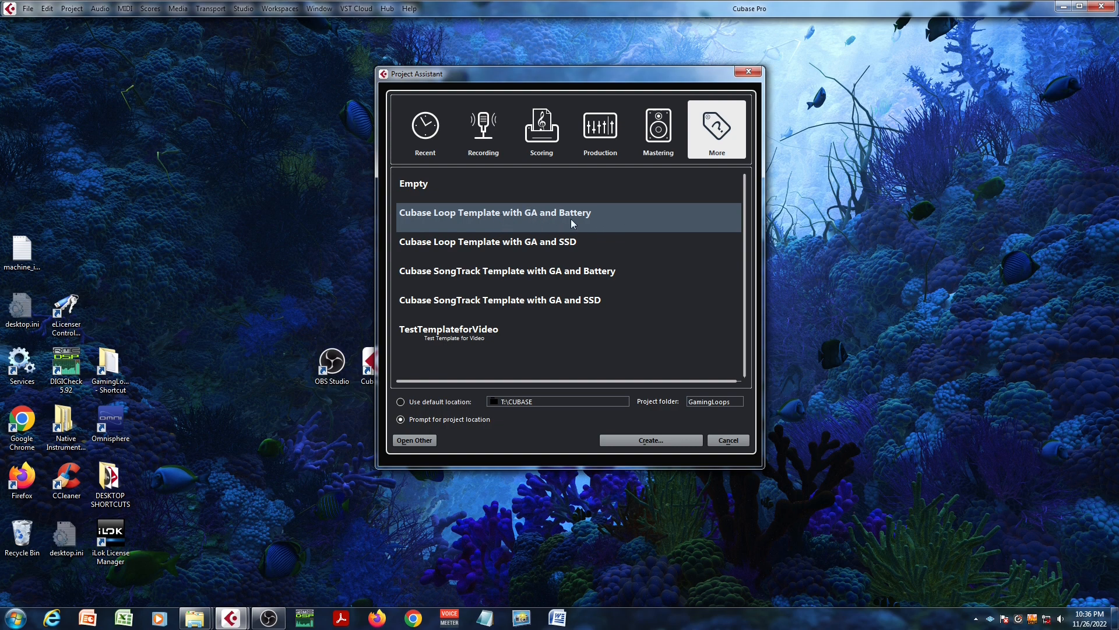
{"action": "left_click", "coordinate": [644, 439]}
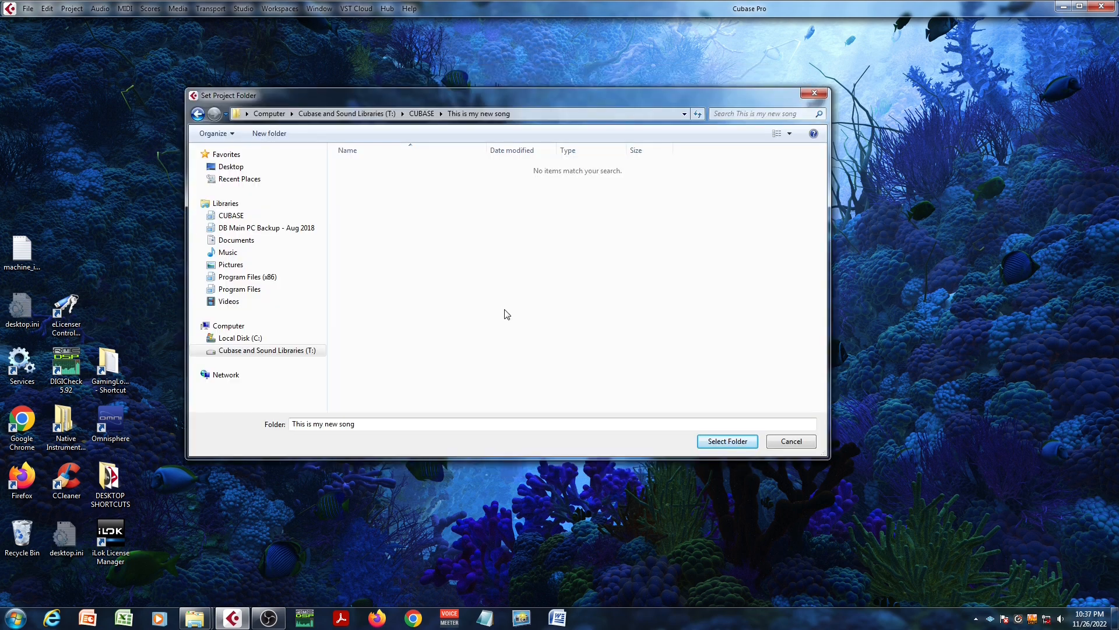
{"action": "left_click", "coordinate": [725, 442]}
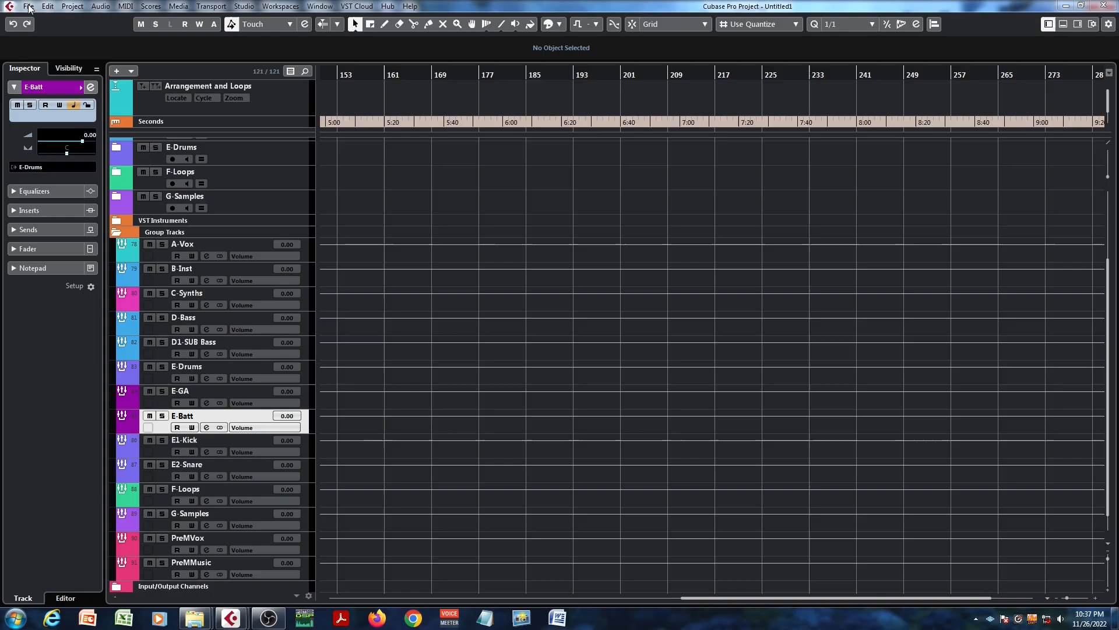
Save the project as "This is my new song" in its project folder, and check the folder path in the Pool
{"action": "left_click", "coordinate": [30, 9]}
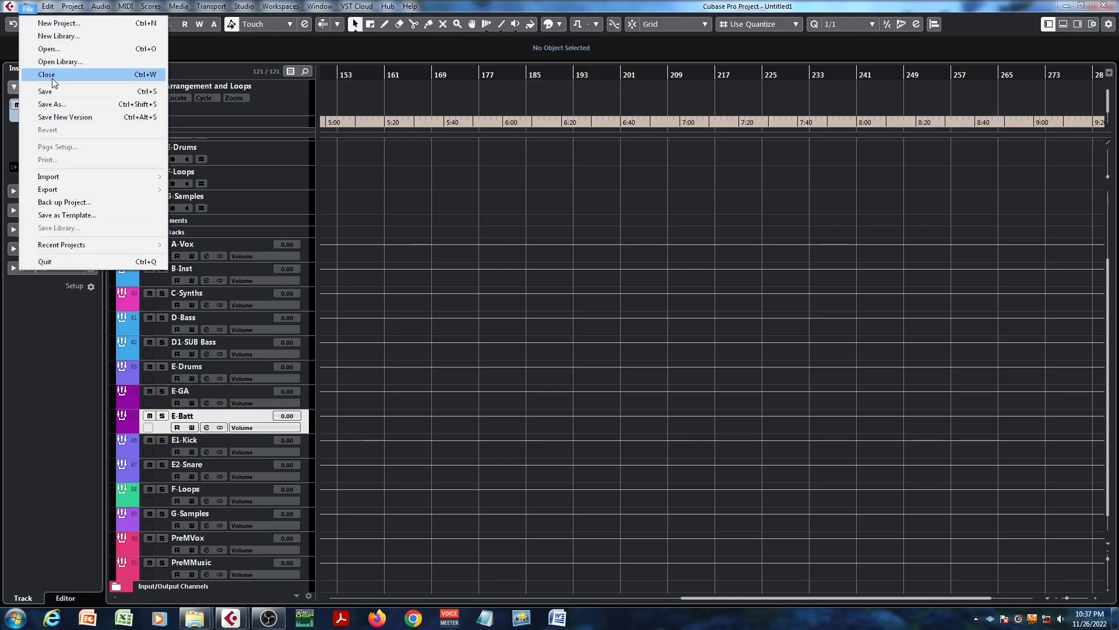
{"action": "left_click", "coordinate": [62, 105]}
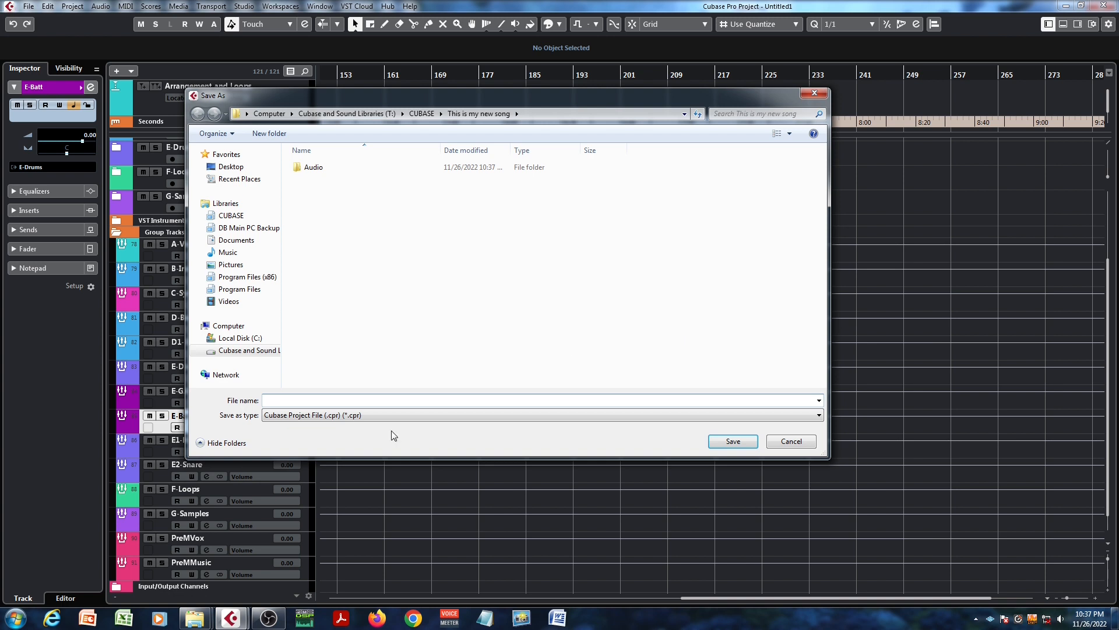
{"action": "type", "text": "This is my new song"}
{"action": "left_click", "coordinate": [733, 442]}
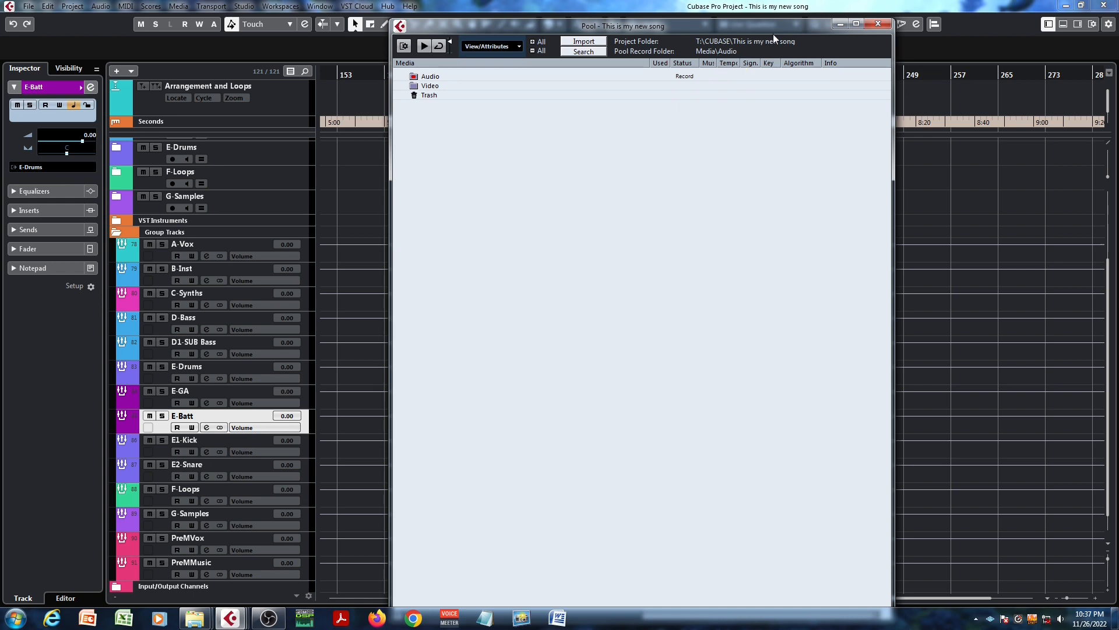
{"action": "left_click", "coordinate": [878, 23]}
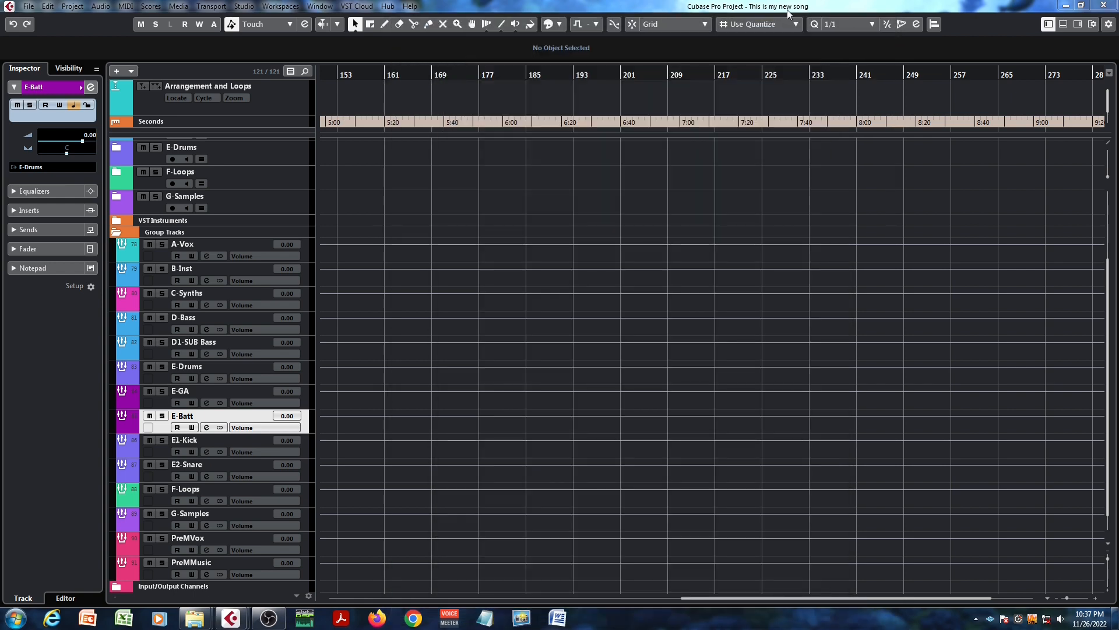